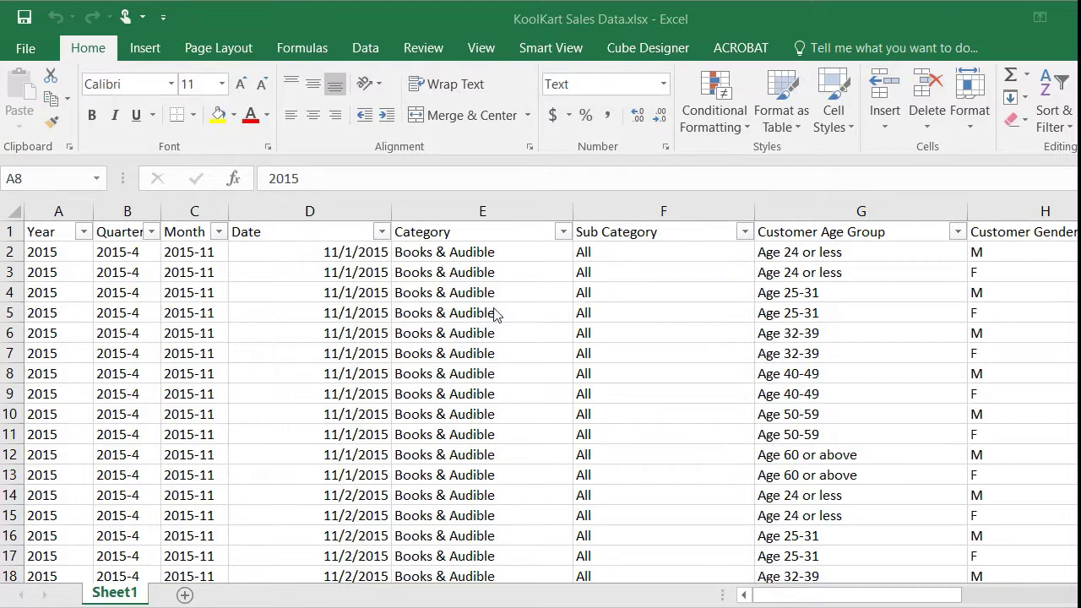
- Start a new project from the Create menu and begin creating a new data set
{"action": "scroll", "coordinate": [497, 314], "scroll_direction": "down", "scroll_amount": 2}
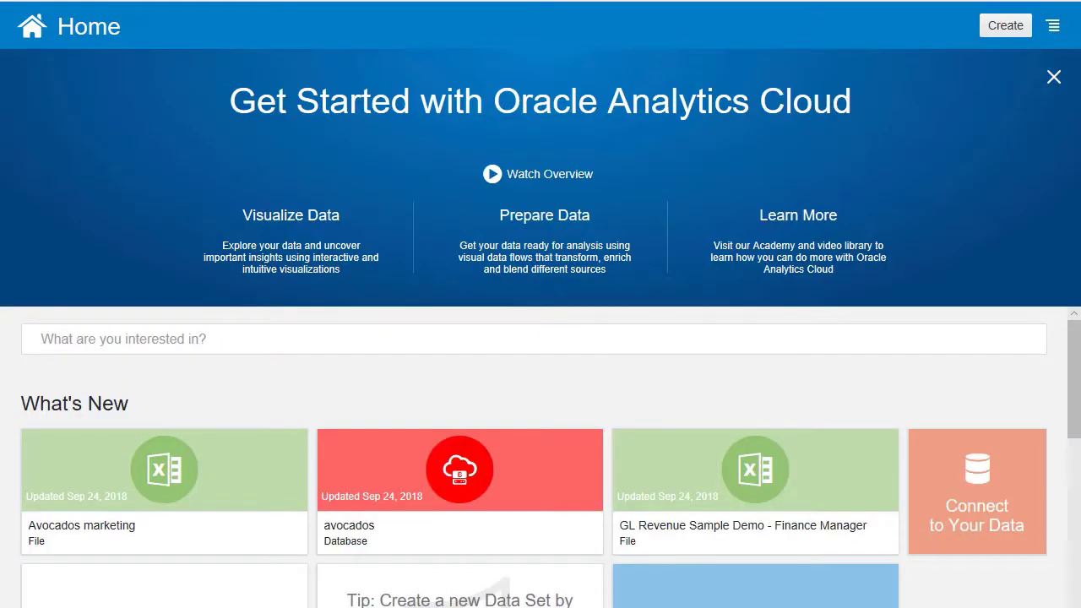
{"action": "left_click", "coordinate": [994, 28]}
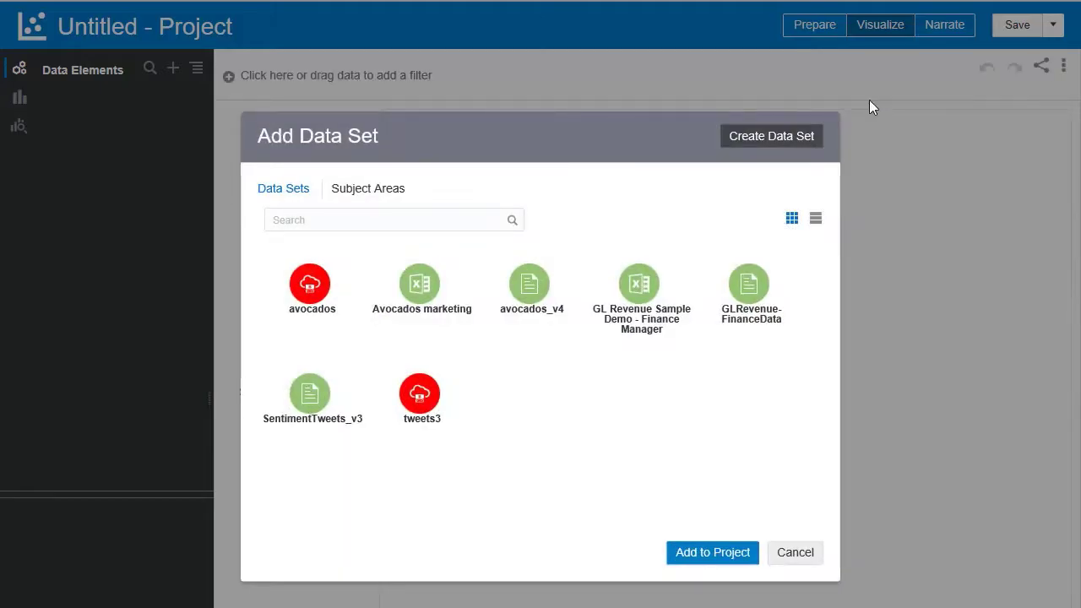
{"action": "left_click", "coordinate": [771, 137]}
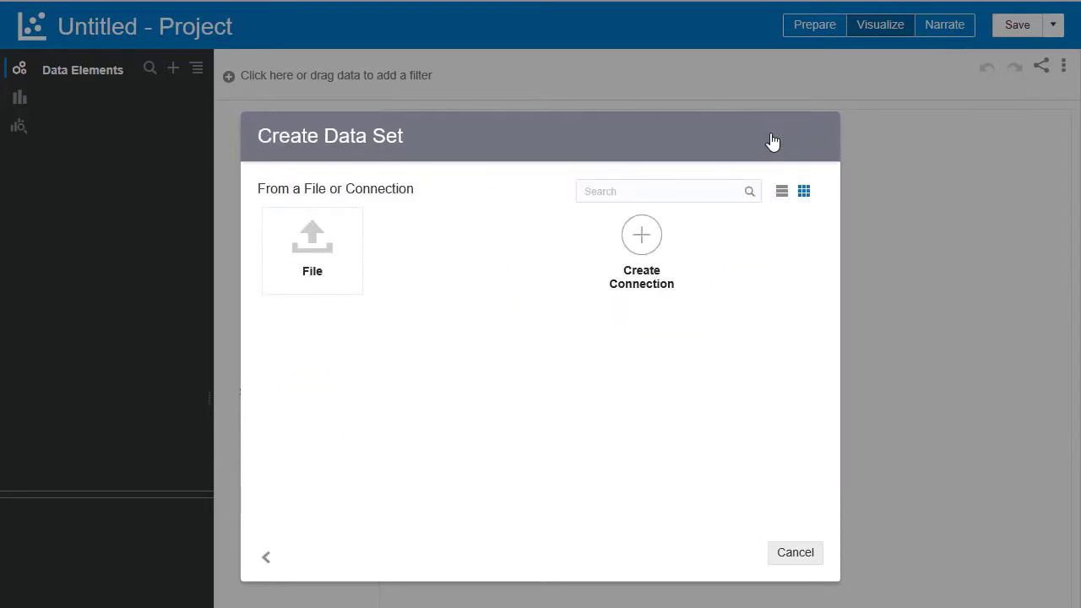
- Upload KoolKart Sales Data.xlsx from a local file and scroll through its preview columns
{"action": "left_click", "coordinate": [319, 260]}
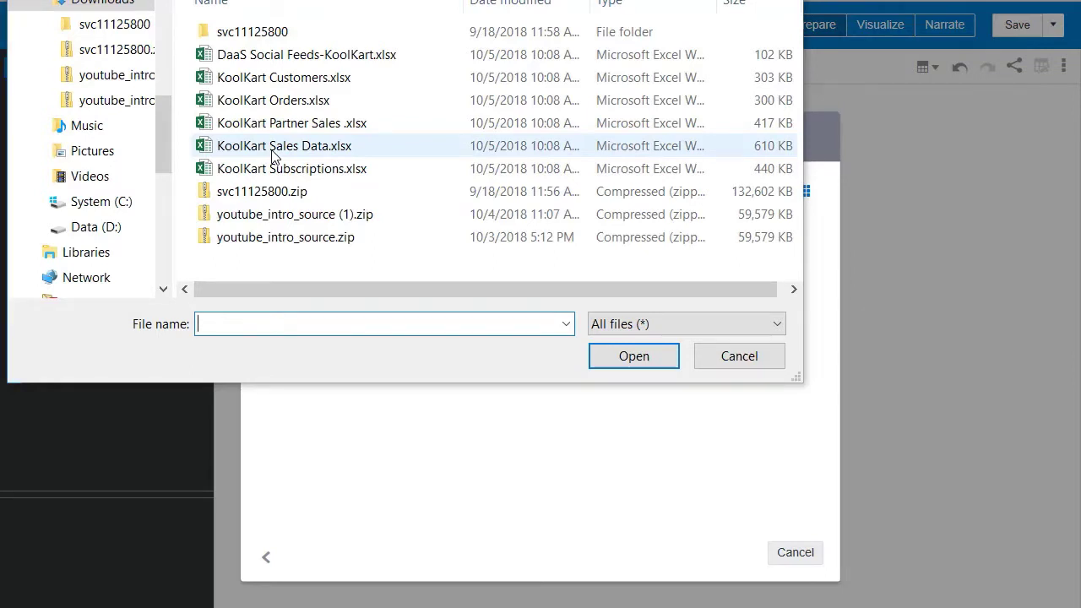
{"action": "double_click", "coordinate": [272, 156]}
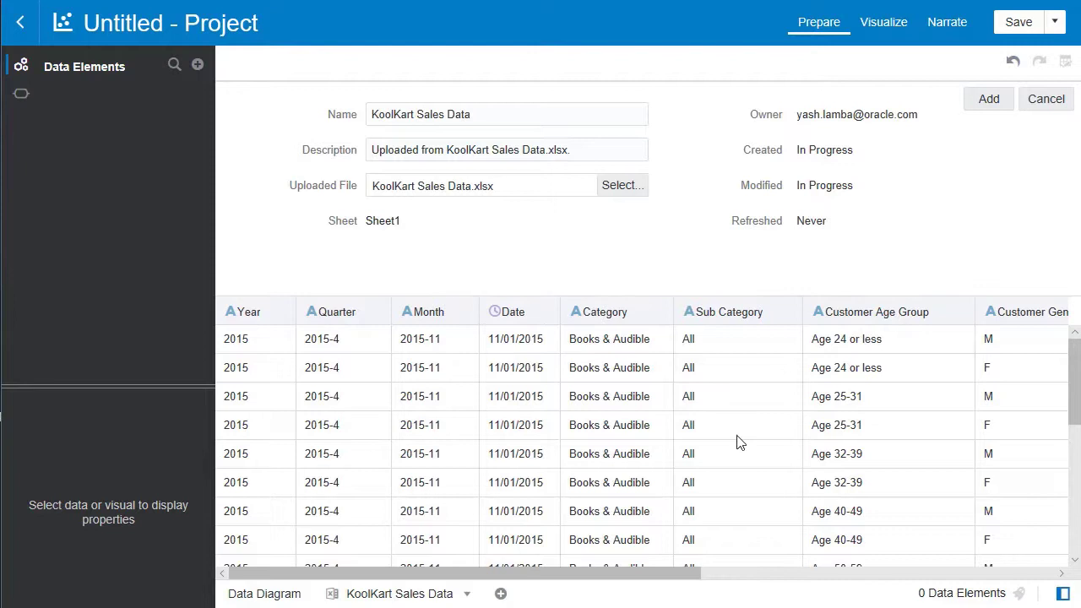
{"action": "left_click_drag", "start_coordinate": [599, 573], "coordinate": [952, 564]}
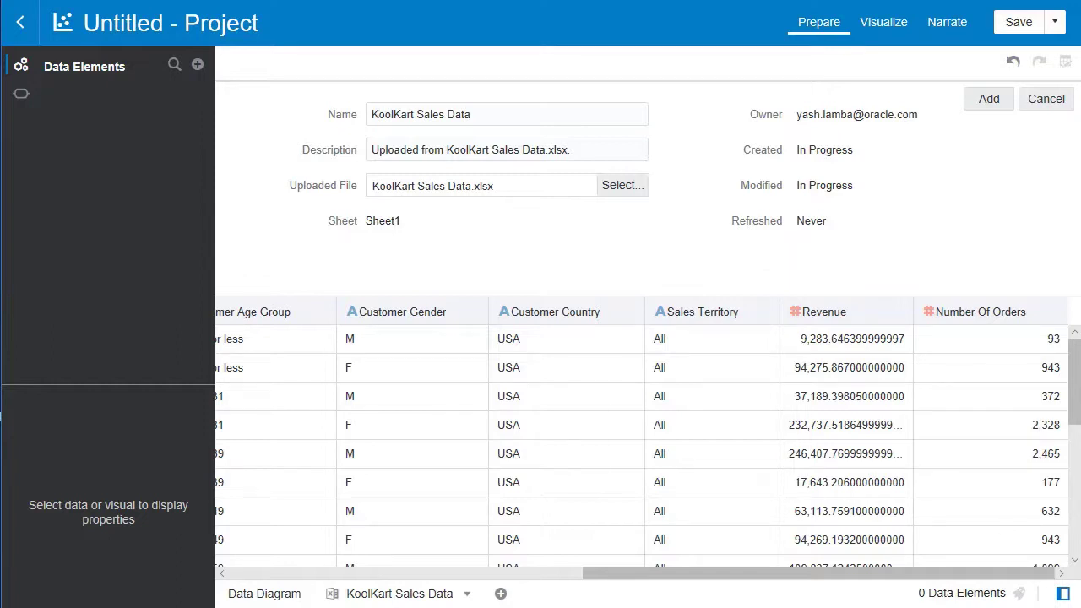
- Add KoolKart Sales Data to the project and jump back to the Year column in Prepare
{"action": "left_click", "coordinate": [980, 101]}
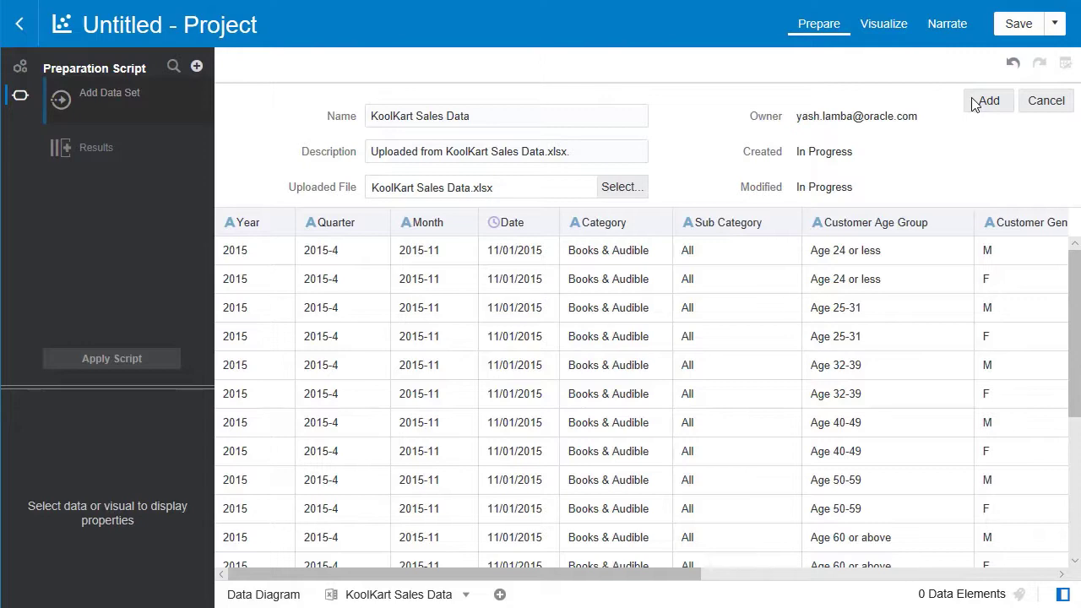
{"action": "left_click", "coordinate": [972, 102]}
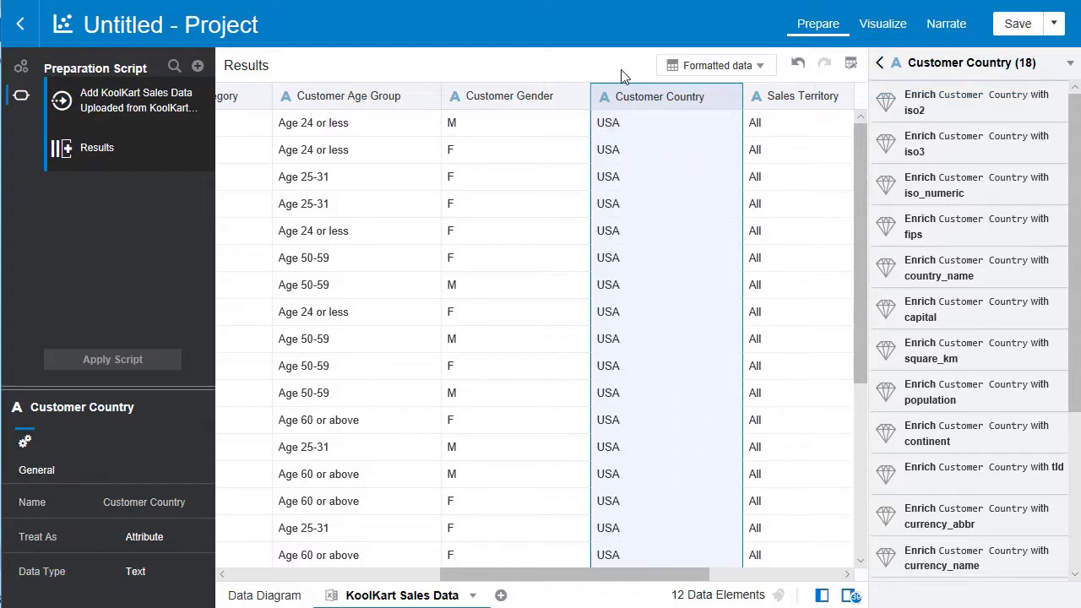
{"action": "key", "text": "Home"}
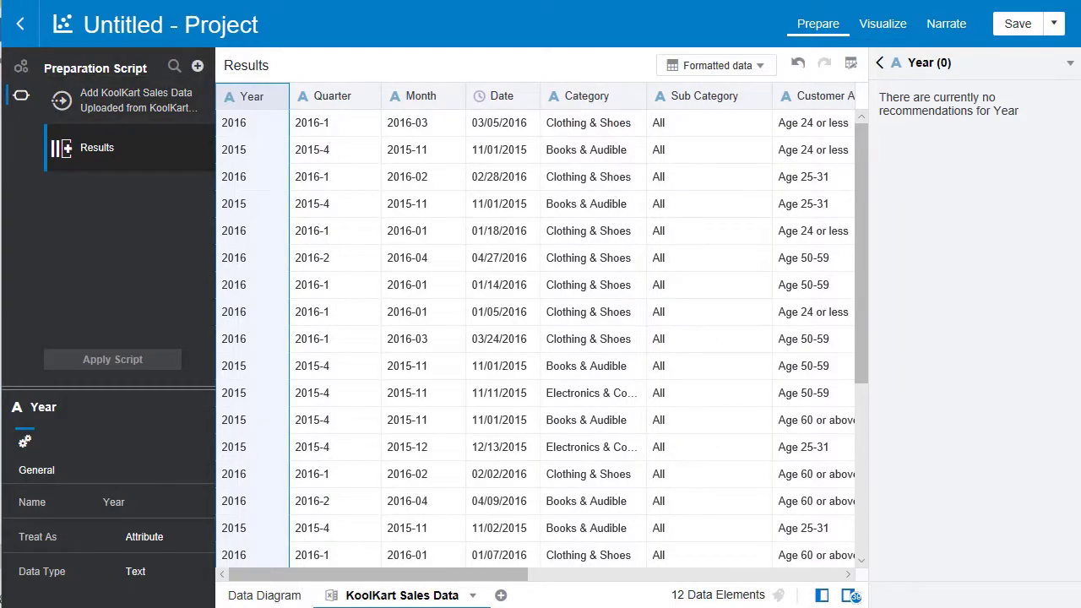
- In Visualize, build a best-fit Revenue by Month horizontal stacked bar chart from Month and Revenue
{"action": "left_click", "coordinate": [885, 34]}
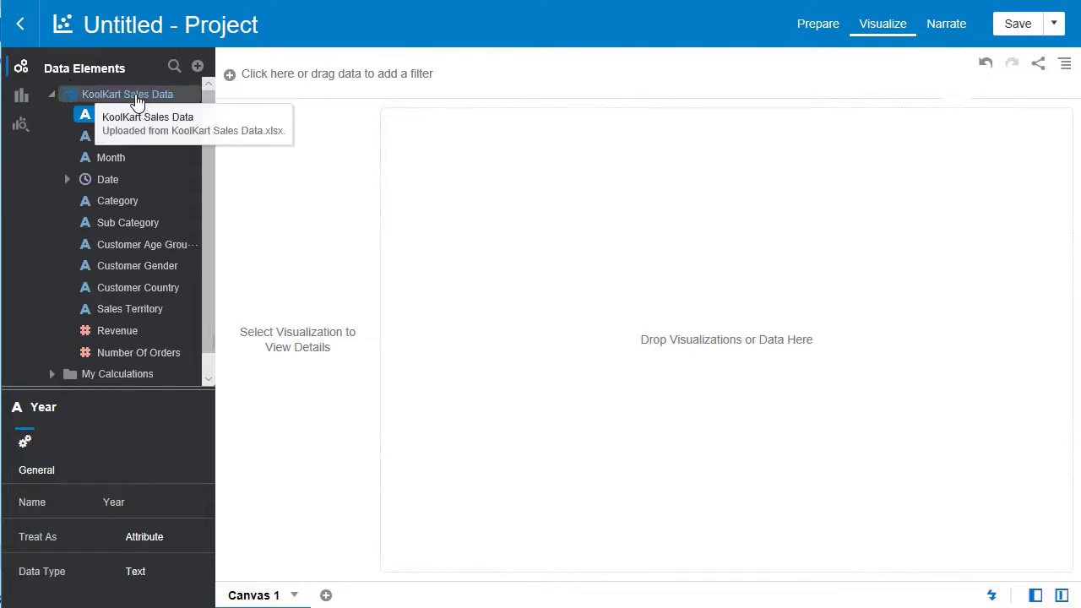
{"action": "left_click", "coordinate": [117, 160]}
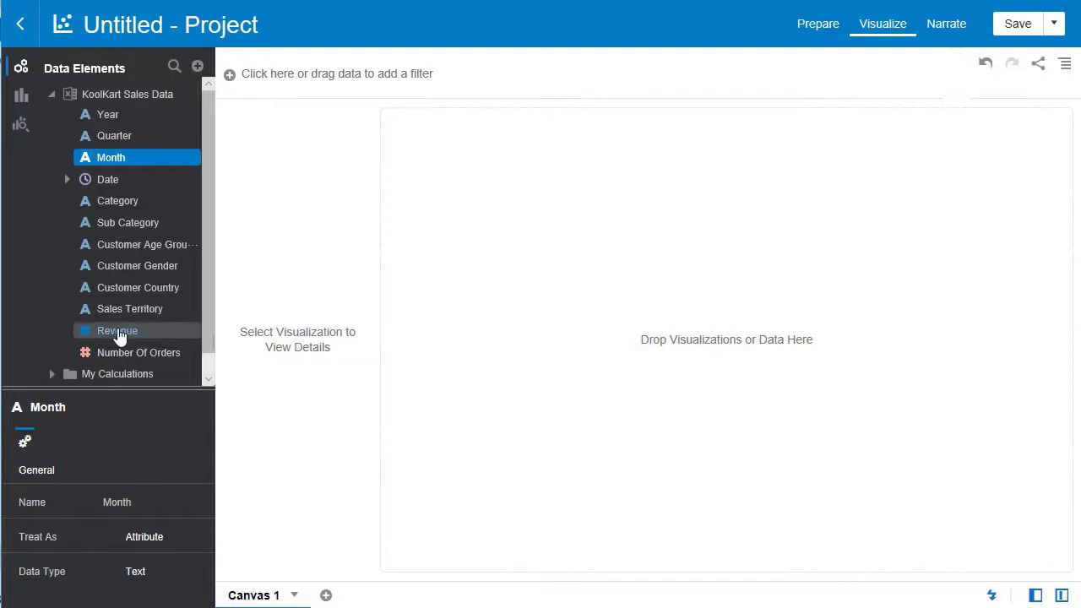
{"action": "left_click", "coordinate": [119, 334]}
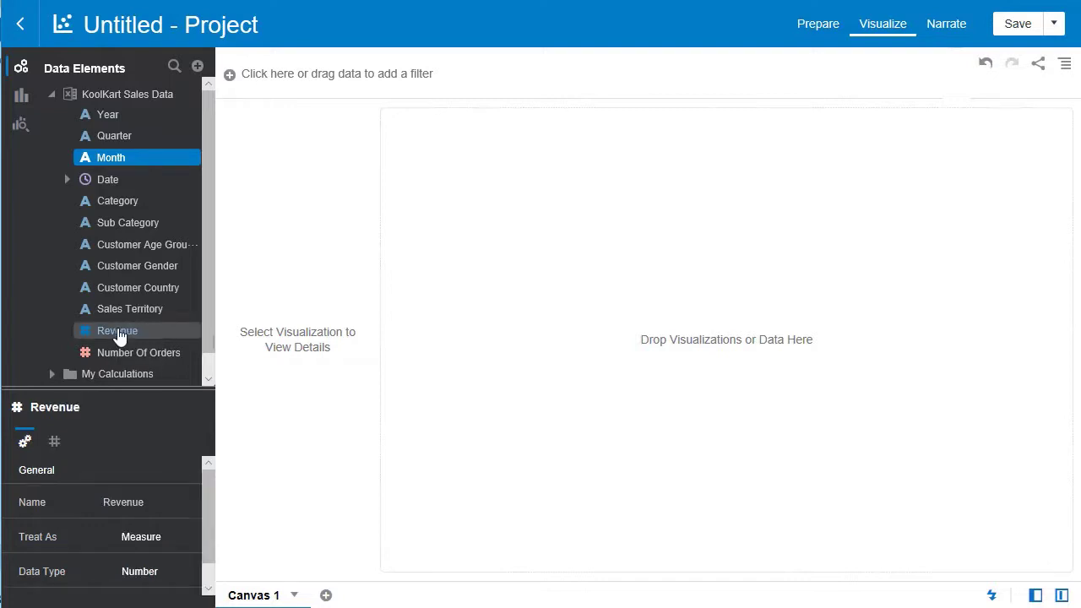
{"action": "right_click", "coordinate": [119, 336]}
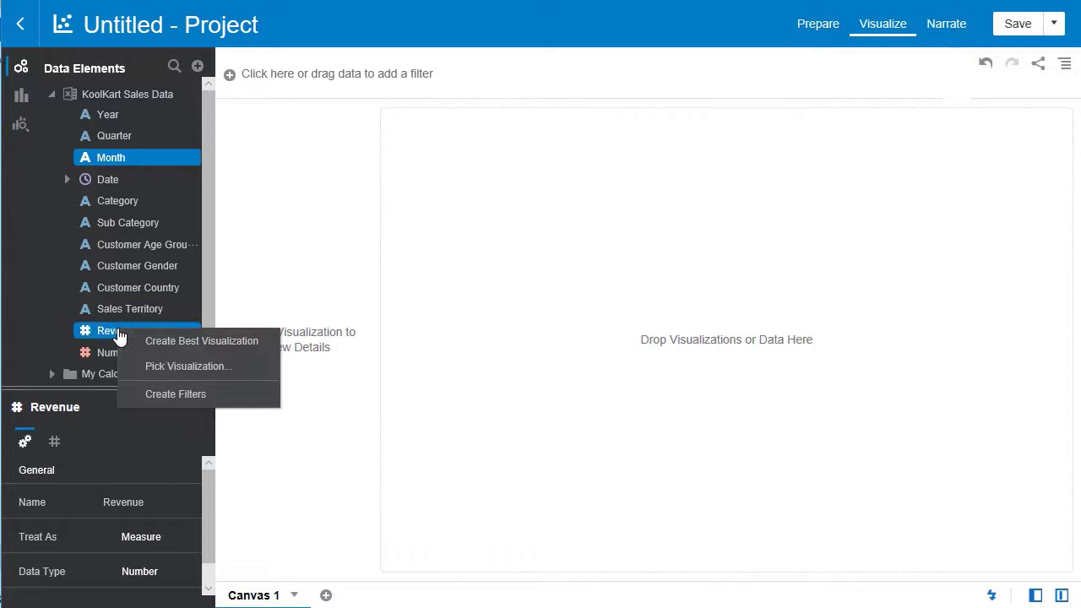
{"action": "left_click", "coordinate": [156, 338]}
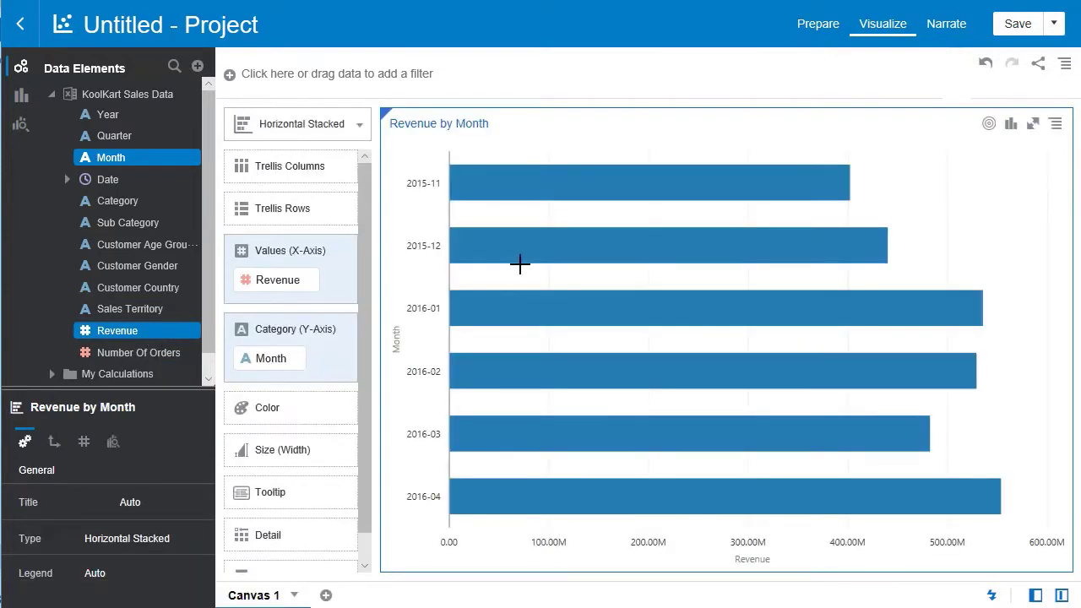
{"action": "mouse_move", "coordinate": [467, 301]}
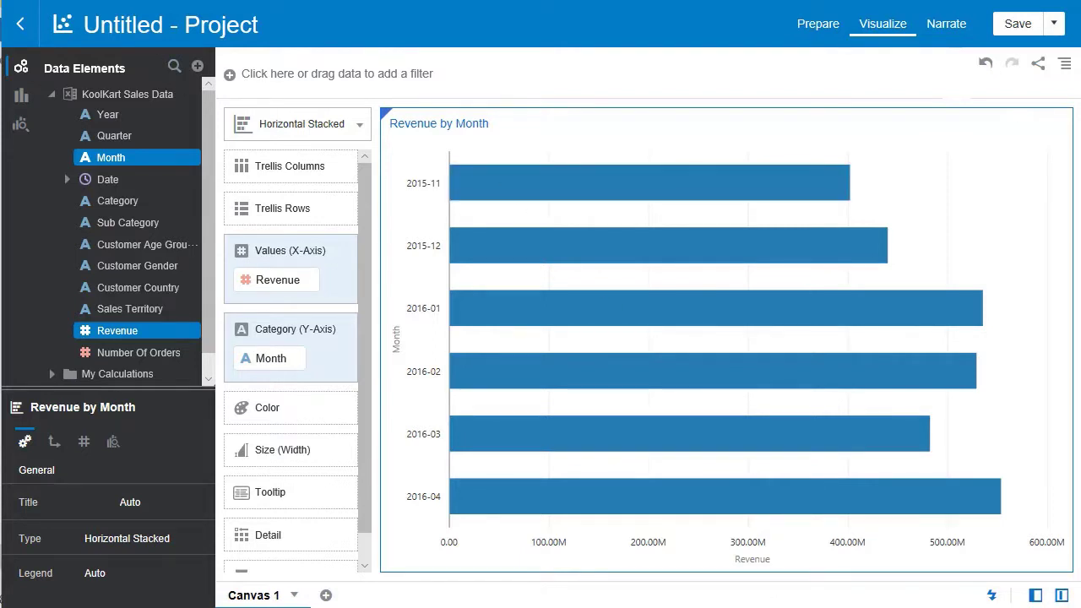
{"action": "left_click", "coordinate": [20, 24]}
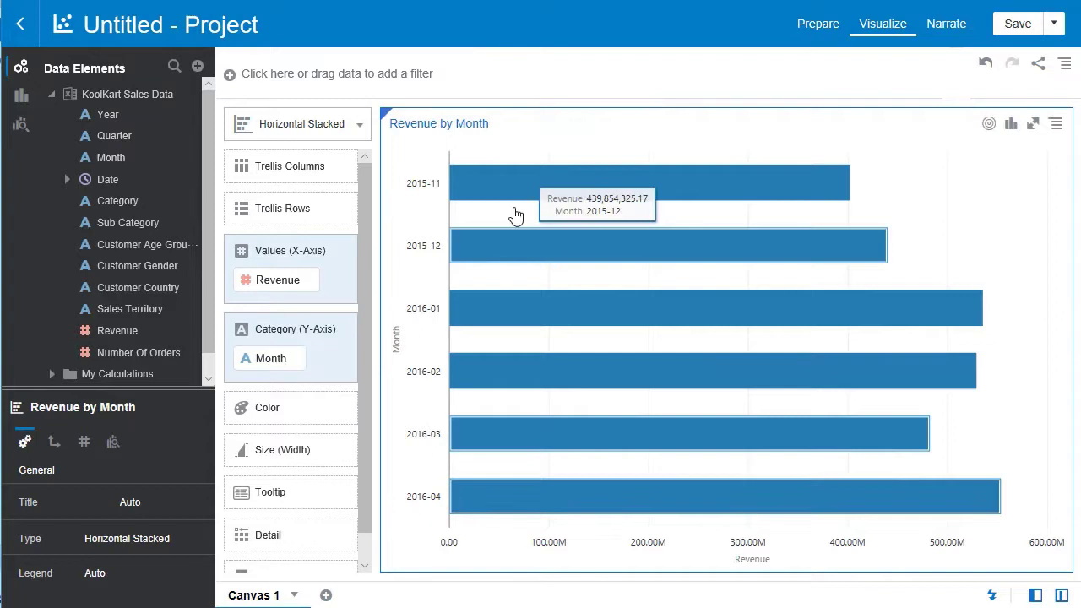
{"action": "left_click", "coordinate": [174, 67]}
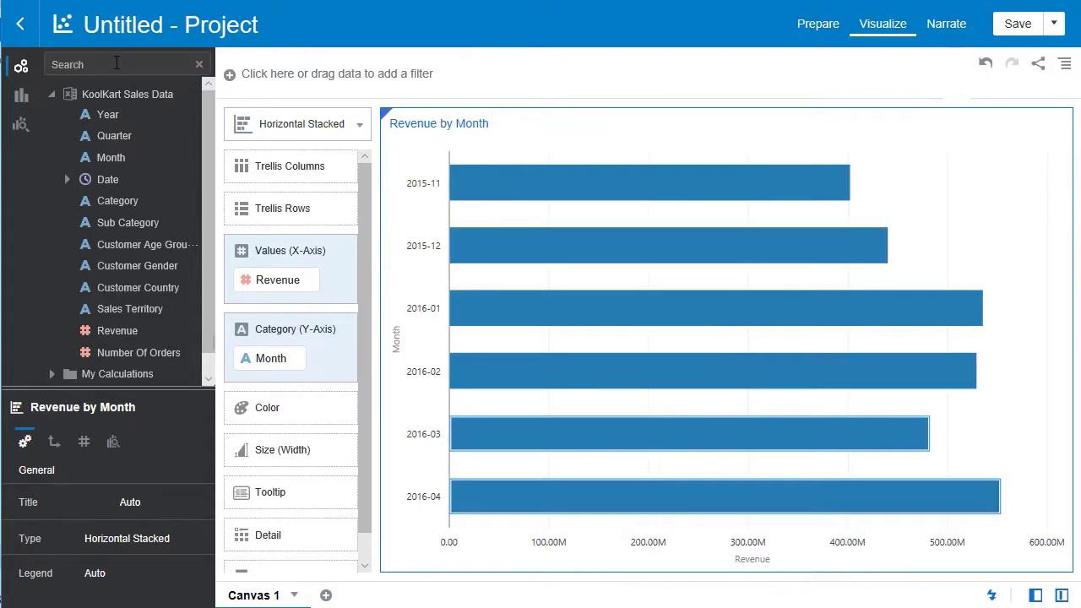
{"action": "type", "text": "customer"}
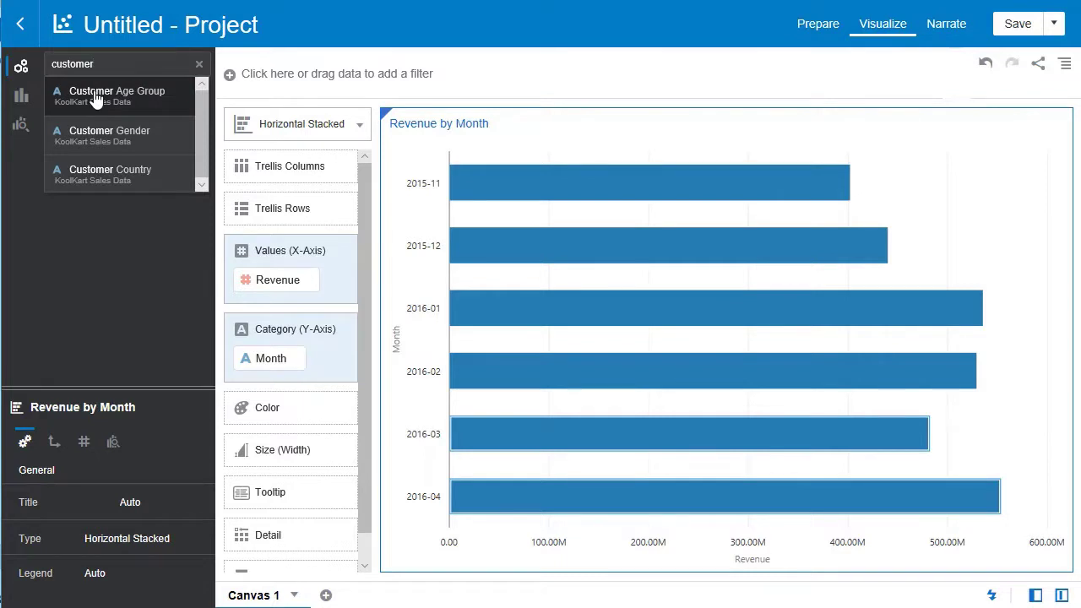
{"action": "left_click", "coordinate": [98, 91]}
{"action": "key", "text": "Escape"}
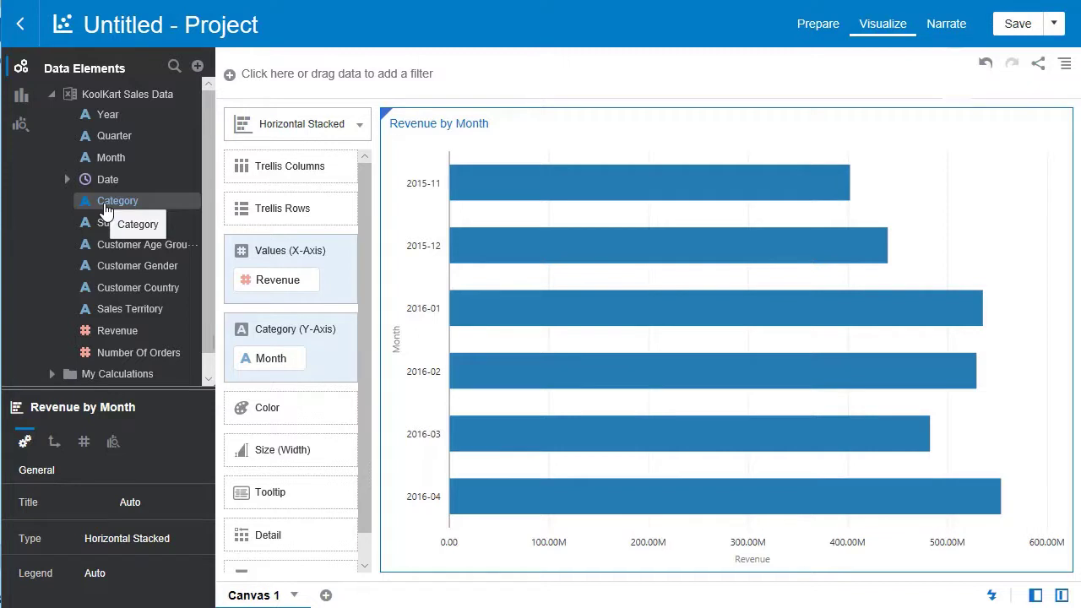
- Drop Category onto the bar chart's Color zone, splitting each month into four categories
{"action": "left_click_drag", "start_coordinate": [105, 208], "coordinate": [273, 412]}
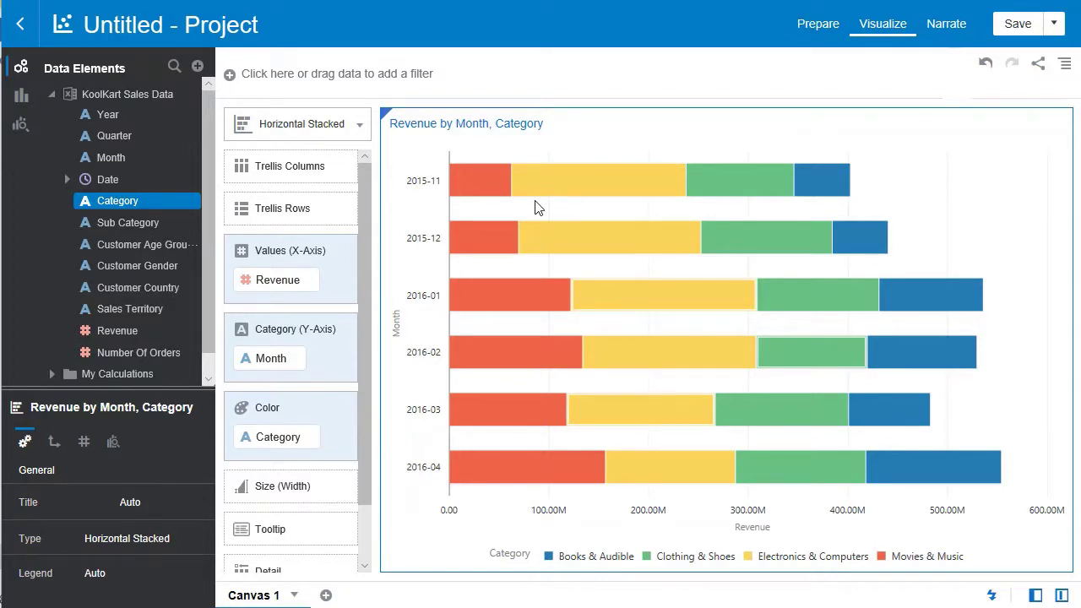
- Chart Customer Age Group with Revenue as a donut showing six age-group shares
{"action": "left_click", "coordinate": [128, 251]}
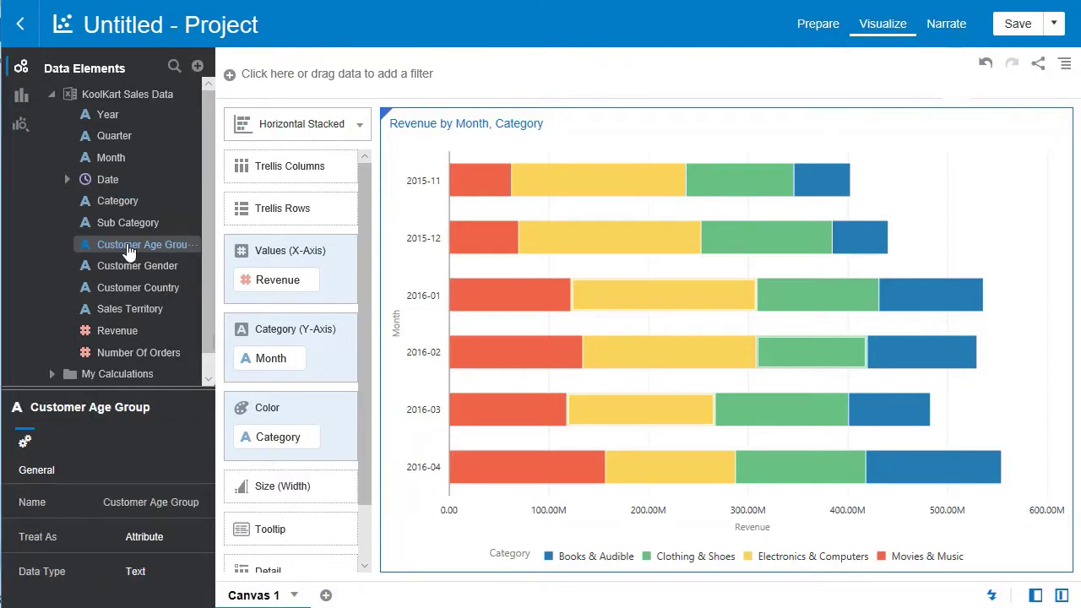
{"action": "left_click", "coordinate": [118, 331]}
{"action": "right_click", "coordinate": [116, 331]}
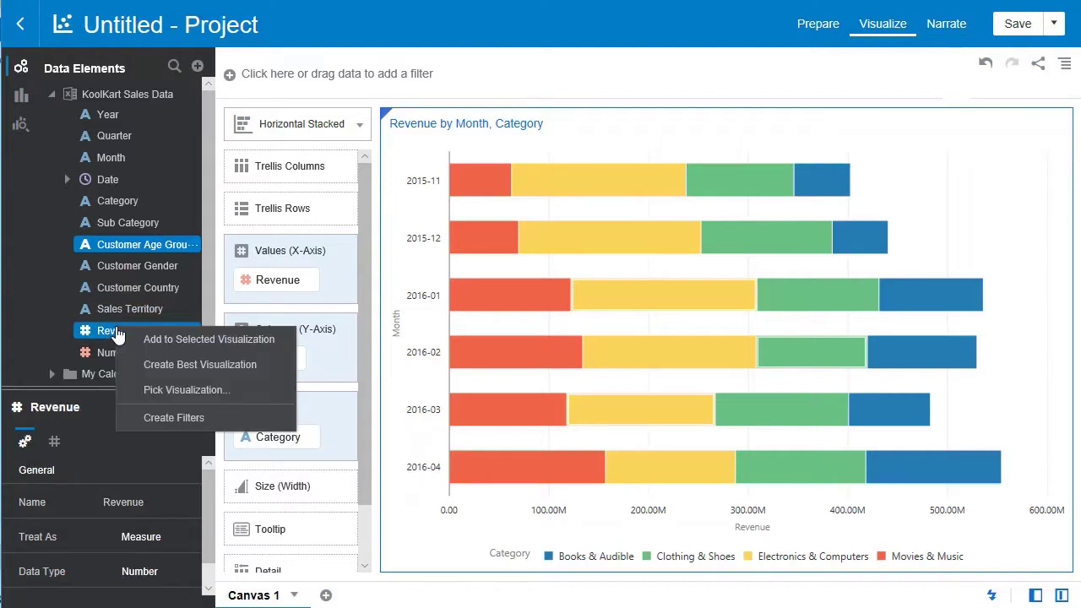
{"action": "left_click", "coordinate": [142, 390]}
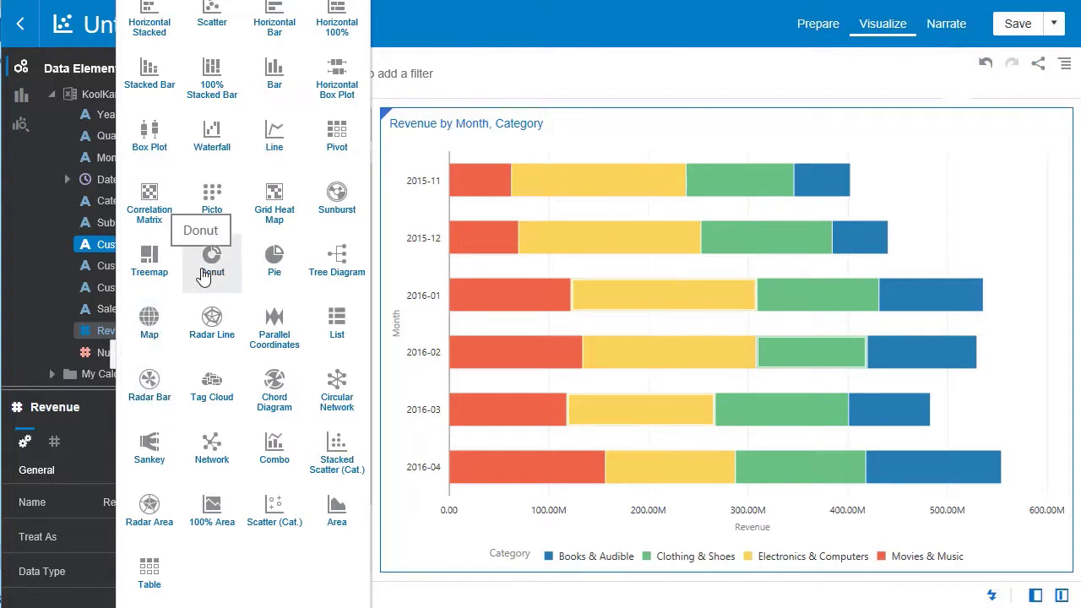
{"action": "left_click", "coordinate": [203, 277]}
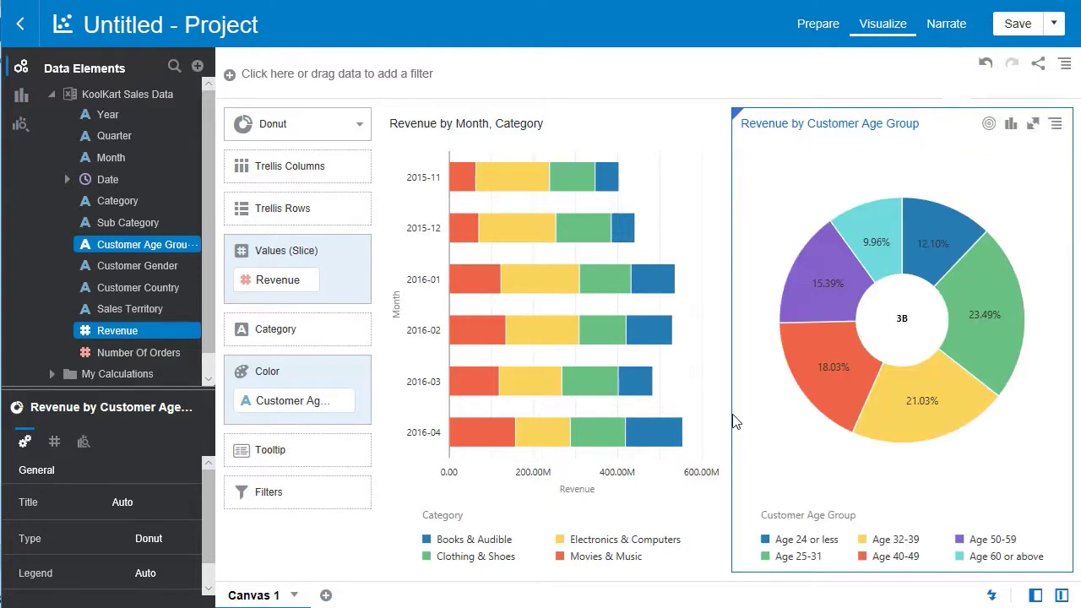
- Build a best-fit Revenue by Date line chart spanning Nov 2015 to Apr 2016
{"action": "mouse_move", "coordinate": [518, 336]}
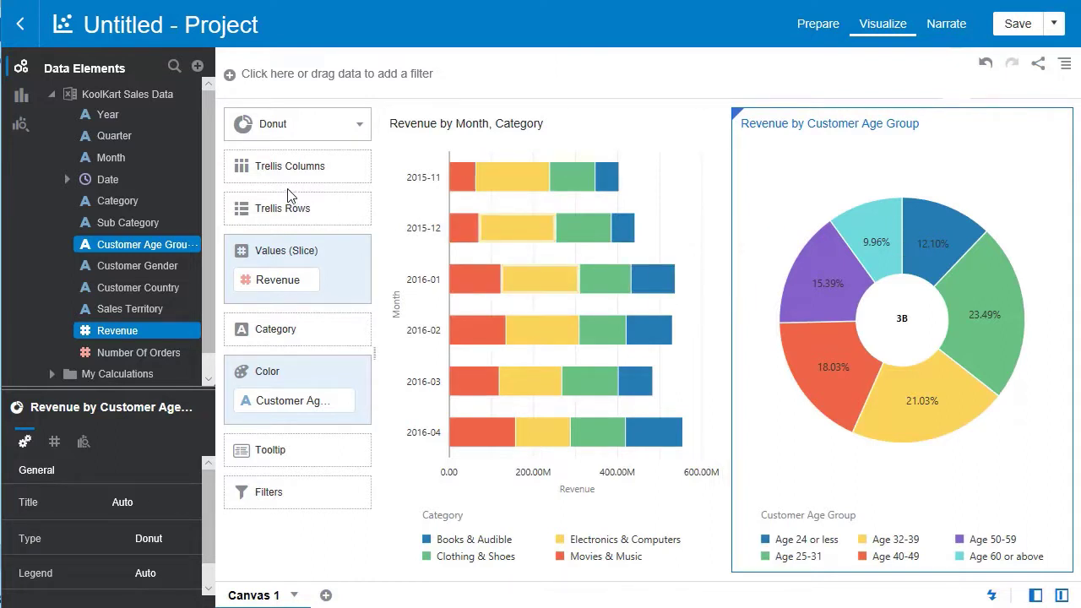
{"action": "left_click", "coordinate": [157, 177]}
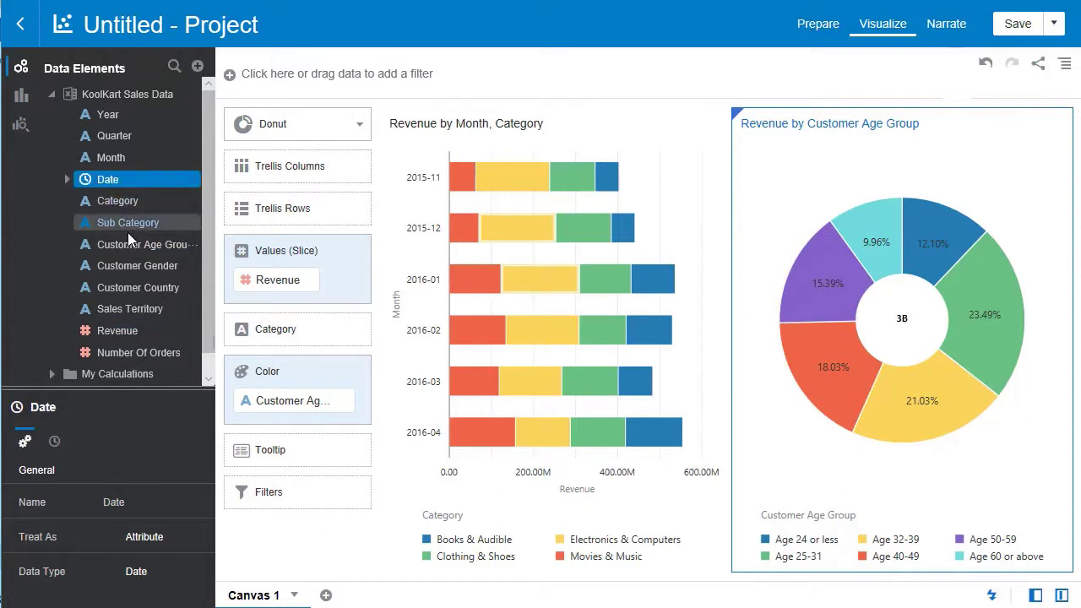
{"action": "right_click", "coordinate": [119, 333]}
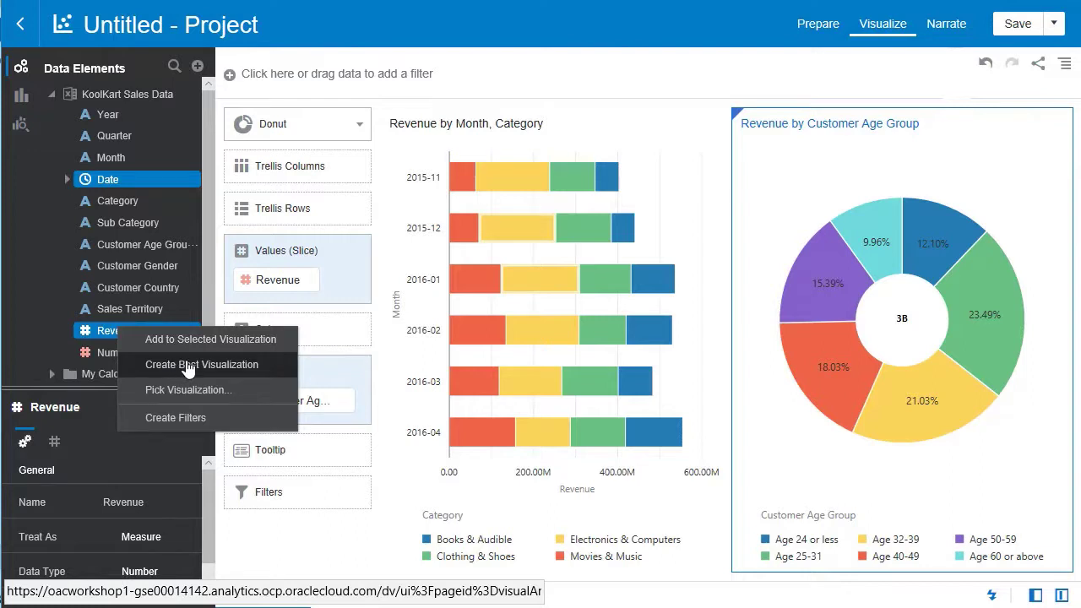
{"action": "left_click", "coordinate": [206, 366]}
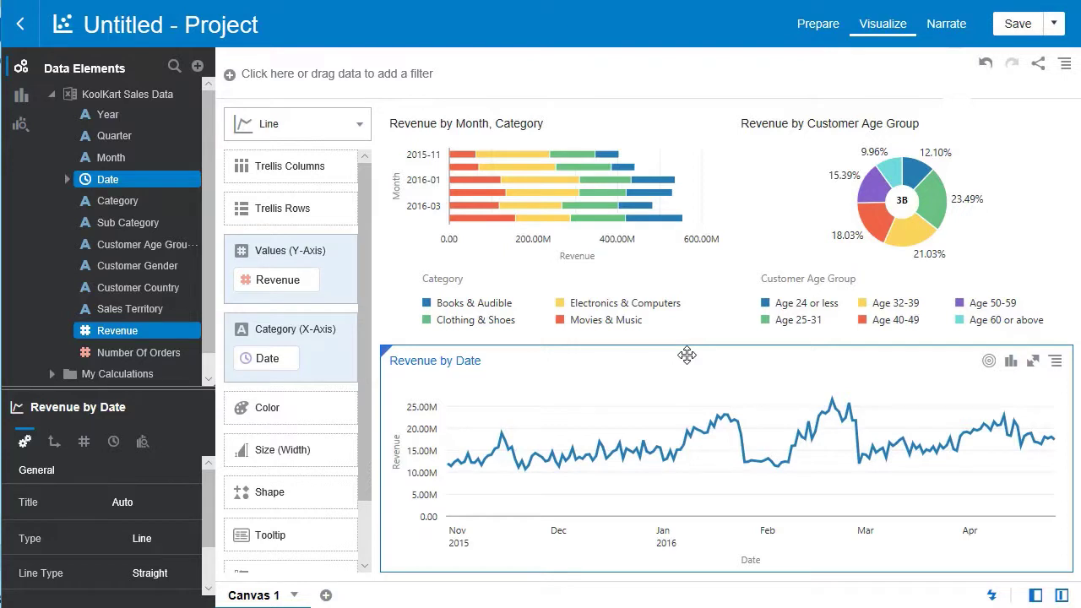
- Move the line chart to the top right and the donut below the bar chart, then widen the line chart
{"action": "left_click_drag", "start_coordinate": [686, 355], "coordinate": [979, 116]}
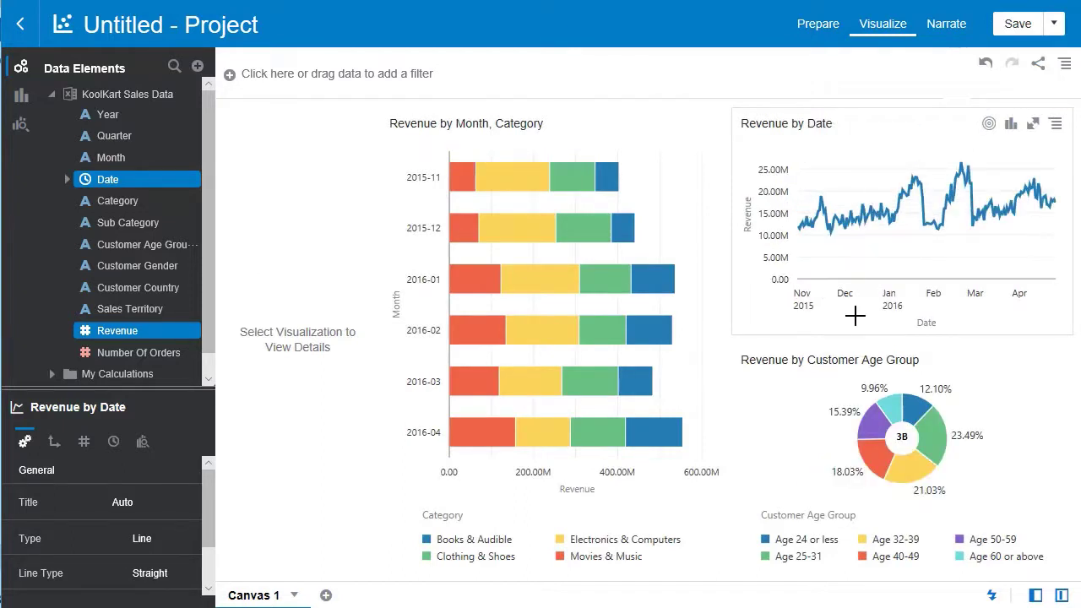
{"action": "left_click_drag", "start_coordinate": [844, 358], "coordinate": [537, 530]}
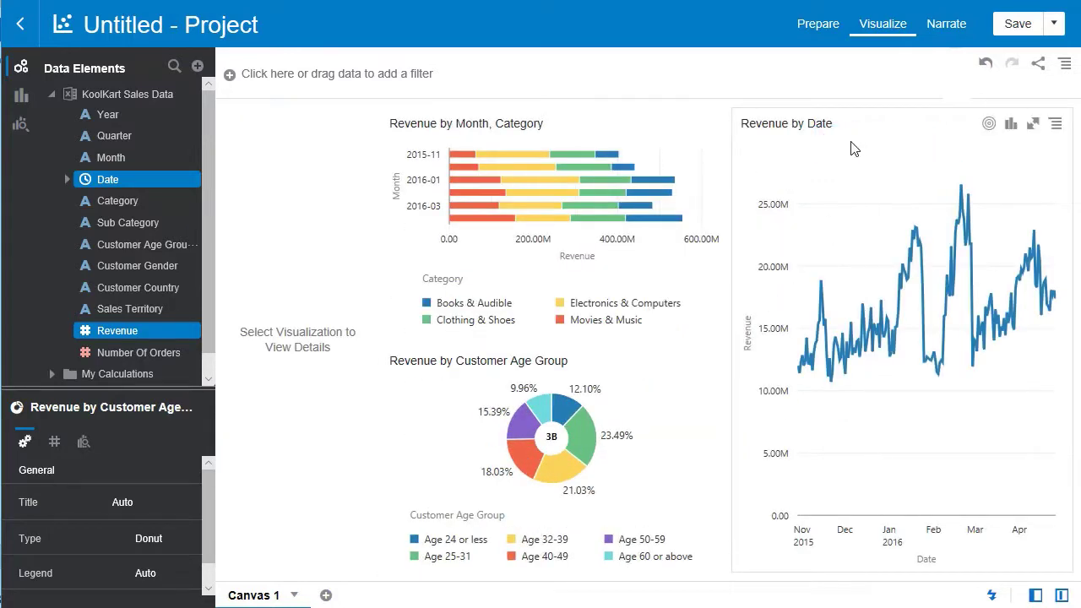
{"action": "left_click", "coordinate": [777, 150]}
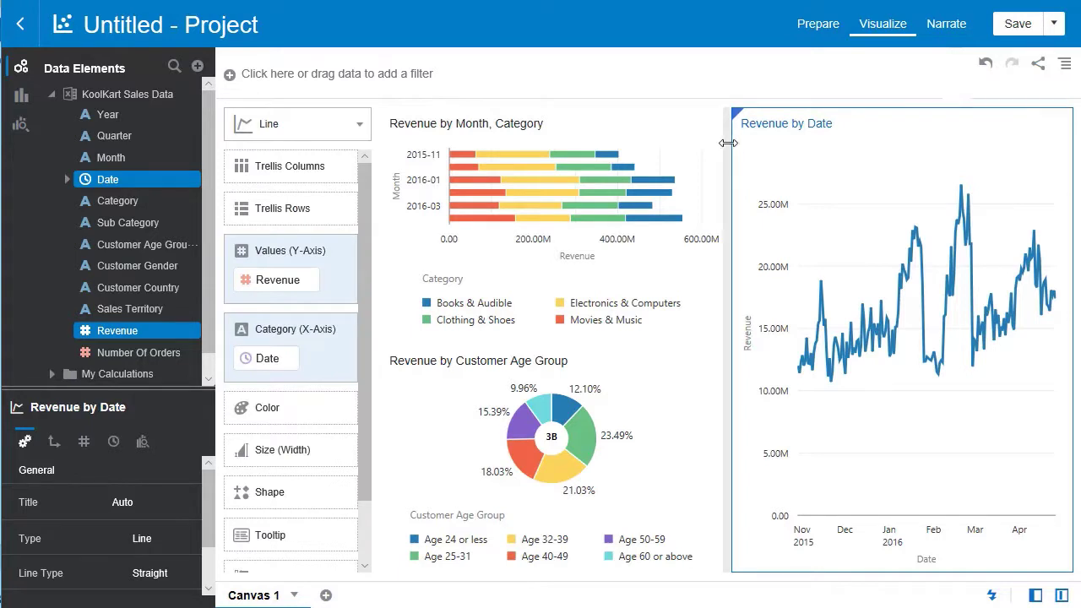
{"action": "left_click_drag", "start_coordinate": [716, 142], "coordinate": [596, 159]}
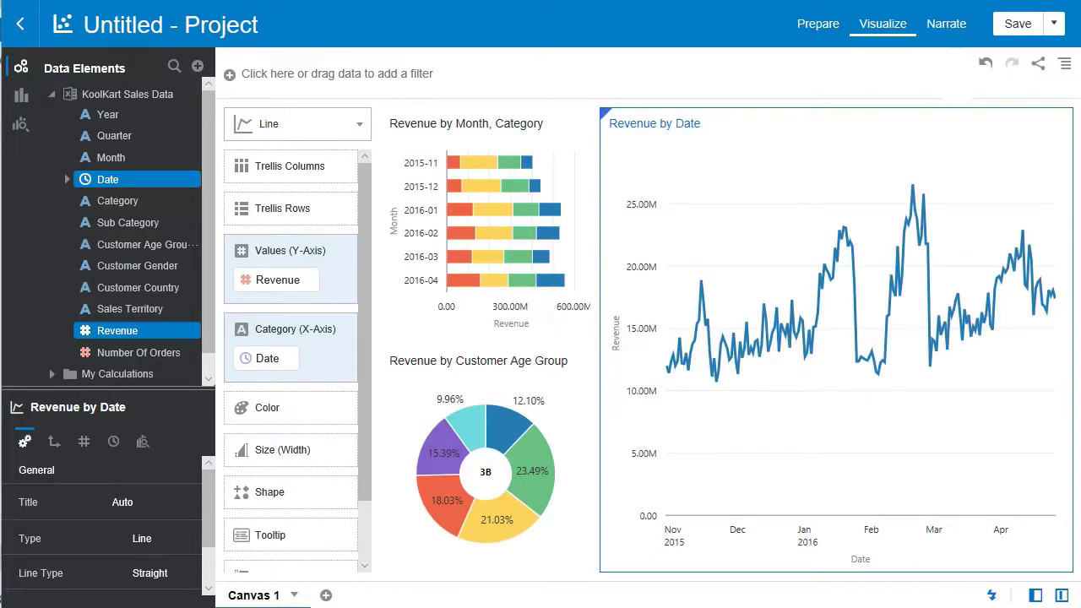
- Set the project's Color Series to Tokyo in Project Properties
{"action": "left_click", "coordinate": [1064, 66]}
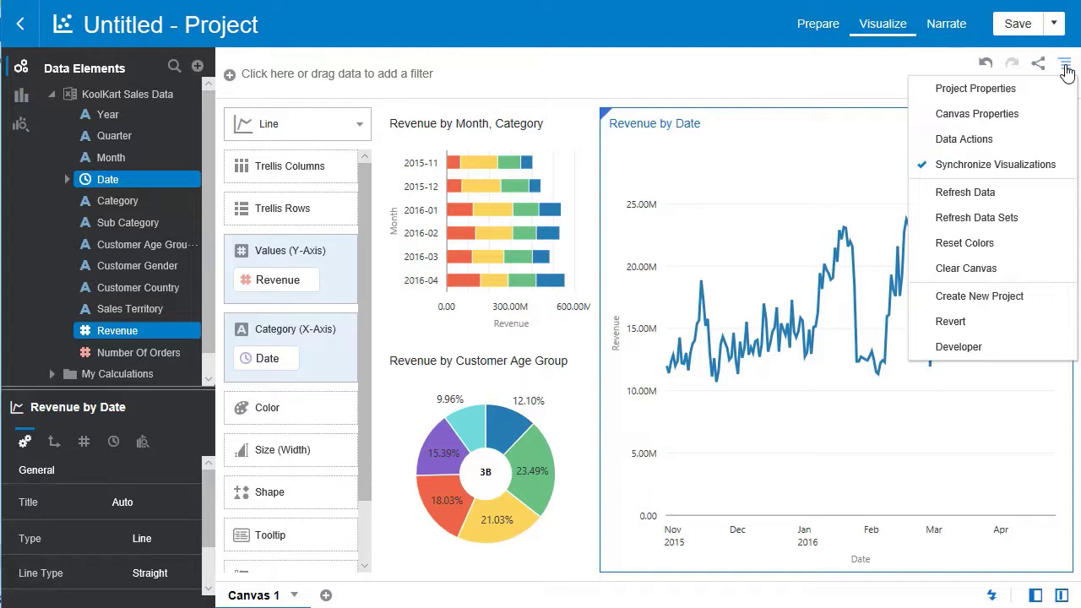
{"action": "left_click", "coordinate": [1027, 89]}
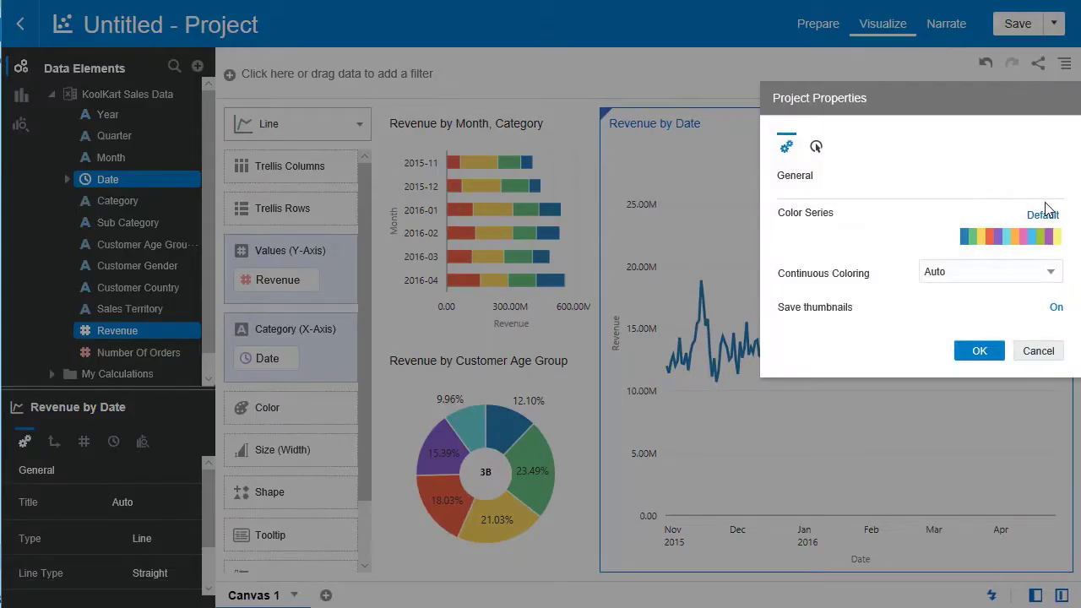
{"action": "left_click", "coordinate": [1043, 216]}
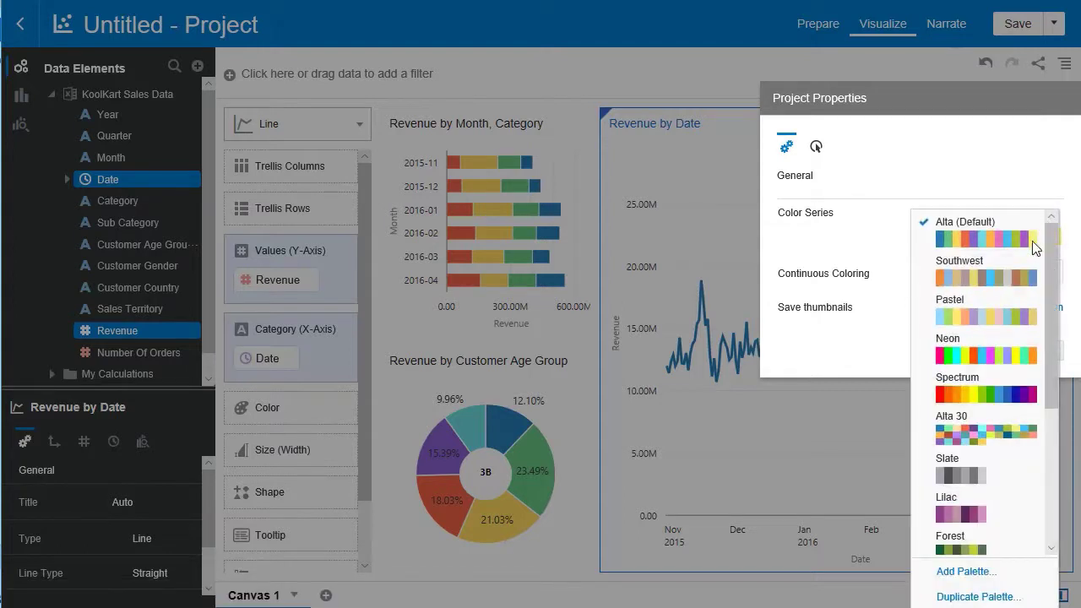
{"action": "left_click_drag", "start_coordinate": [1047, 285], "coordinate": [1042, 439]}
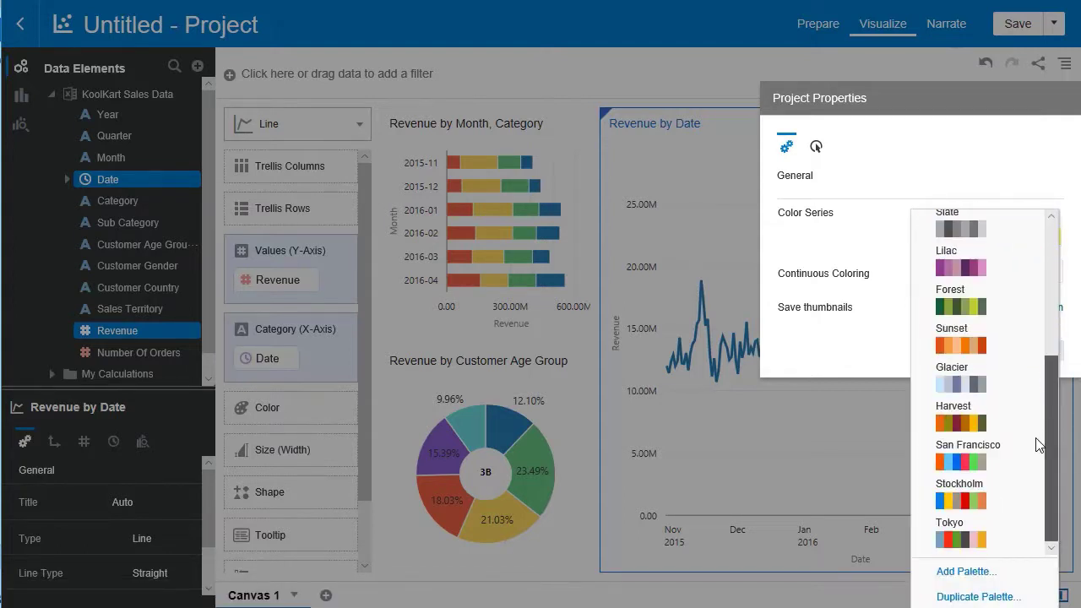
{"action": "left_click", "coordinate": [952, 544]}
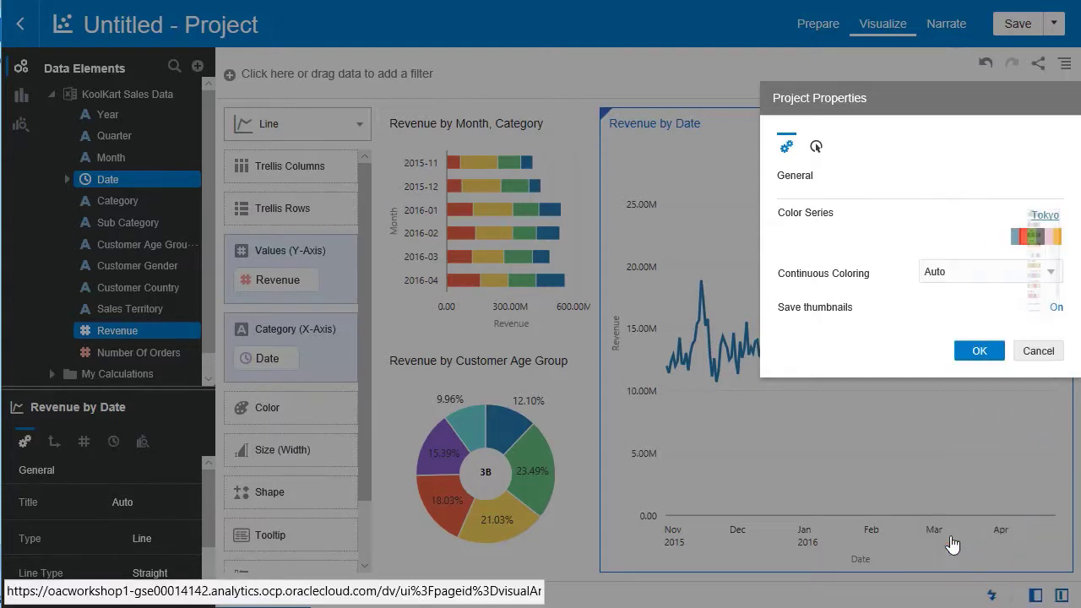
{"action": "left_click", "coordinate": [976, 351]}
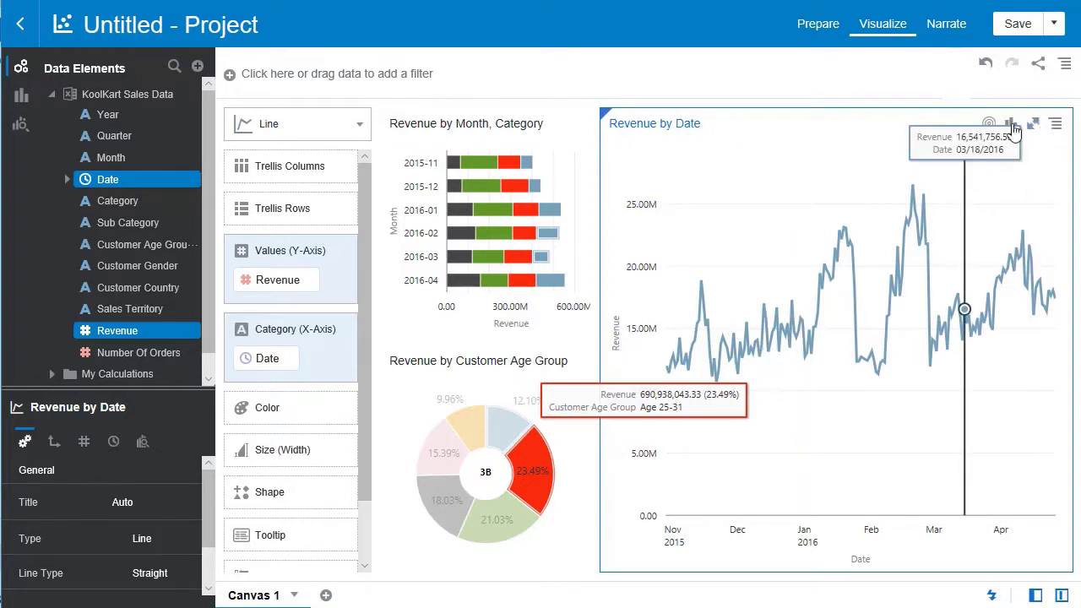
- Choose Reset Colors from the project menu to restore default chart colours
{"action": "left_click", "coordinate": [1062, 73]}
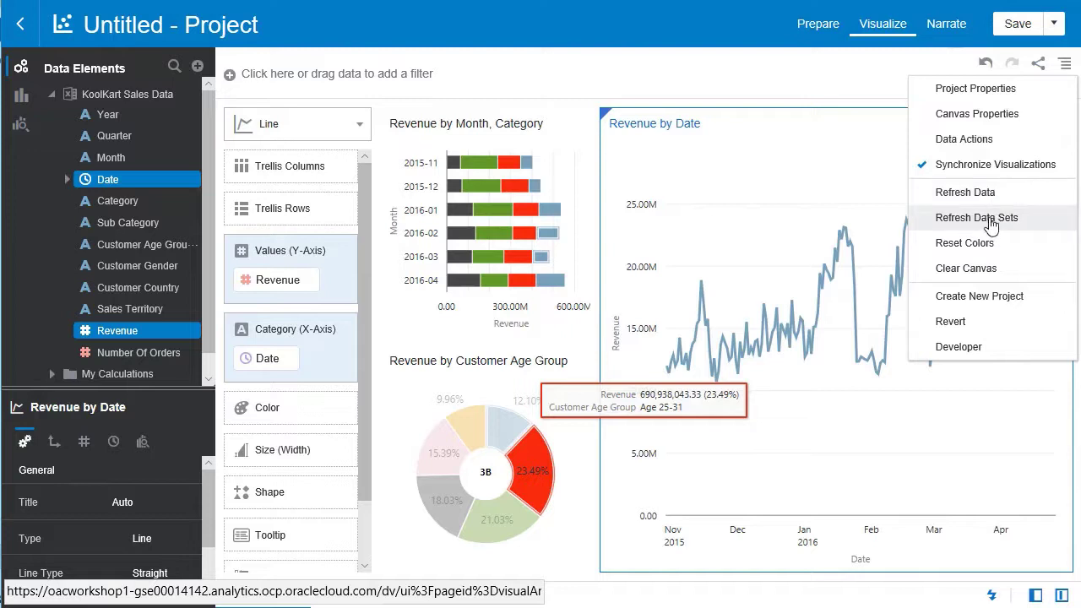
{"action": "left_click", "coordinate": [986, 243]}
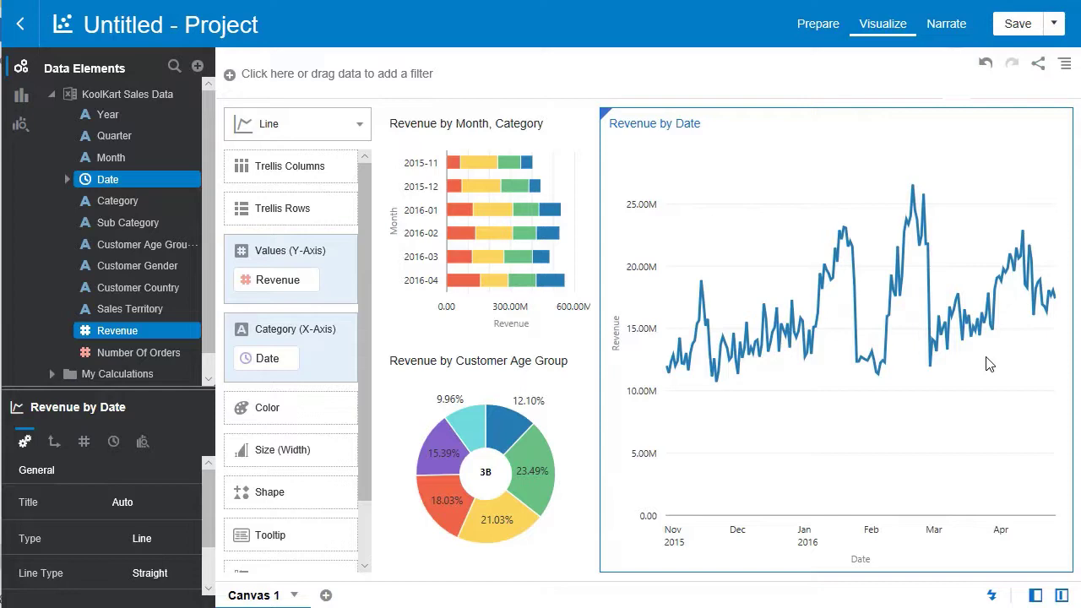
- Rename the canvas from Canvas 1 to 'Revenue Analysis' in Canvas Properties
{"action": "left_click", "coordinate": [1065, 64]}
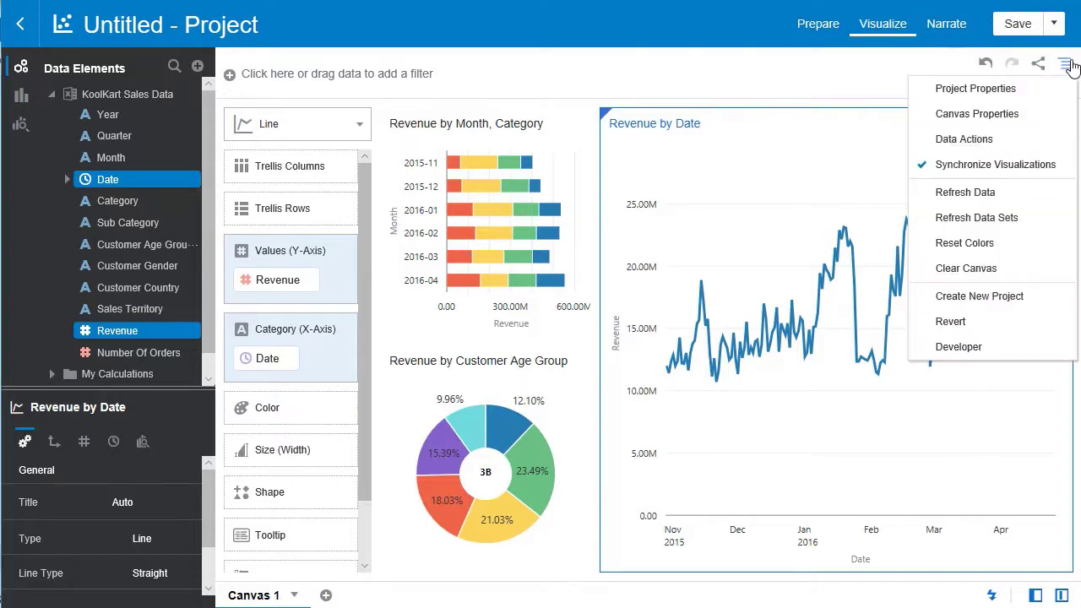
{"action": "left_click", "coordinate": [1013, 115]}
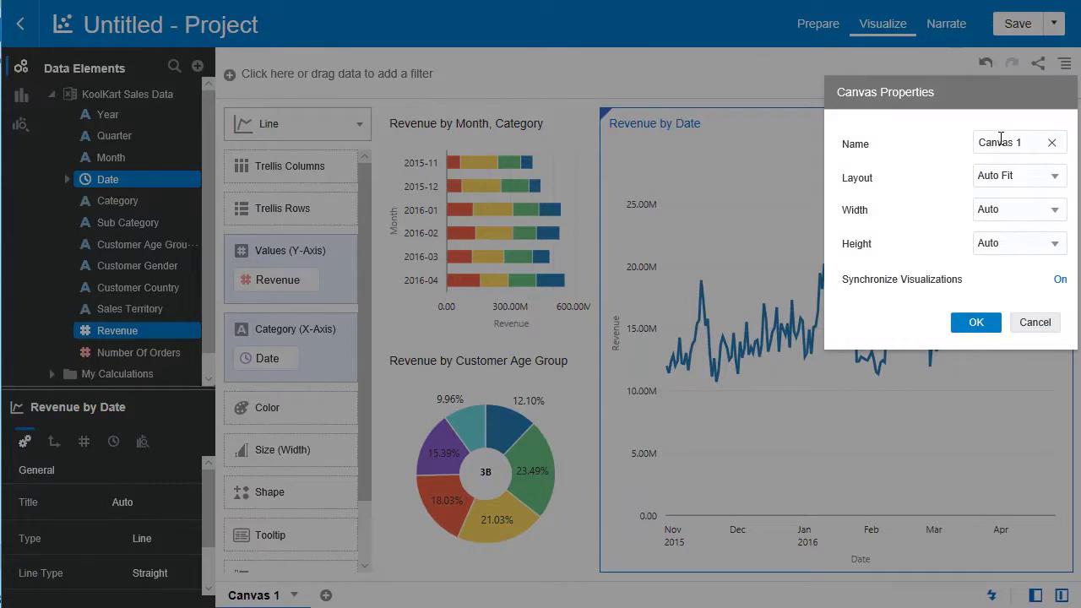
{"action": "triple_click", "coordinate": [1000, 140]}
{"action": "type", "text": "R"}
{"action": "type", "text": "evenue Analys"}
{"action": "type", "text": "is"}
{"action": "left_click", "coordinate": [959, 217]}
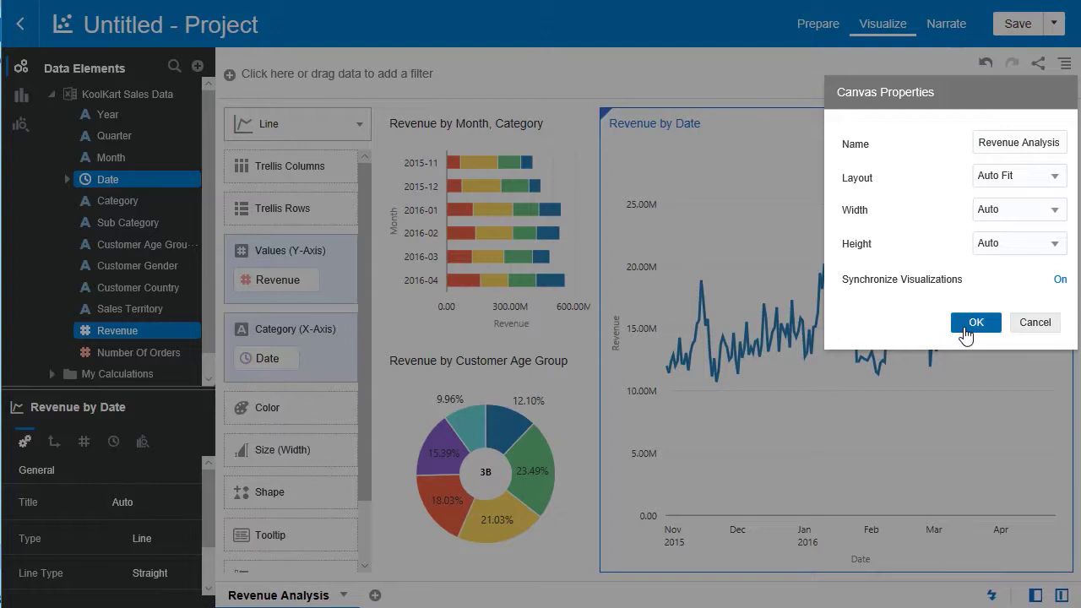
{"action": "left_click", "coordinate": [975, 322]}
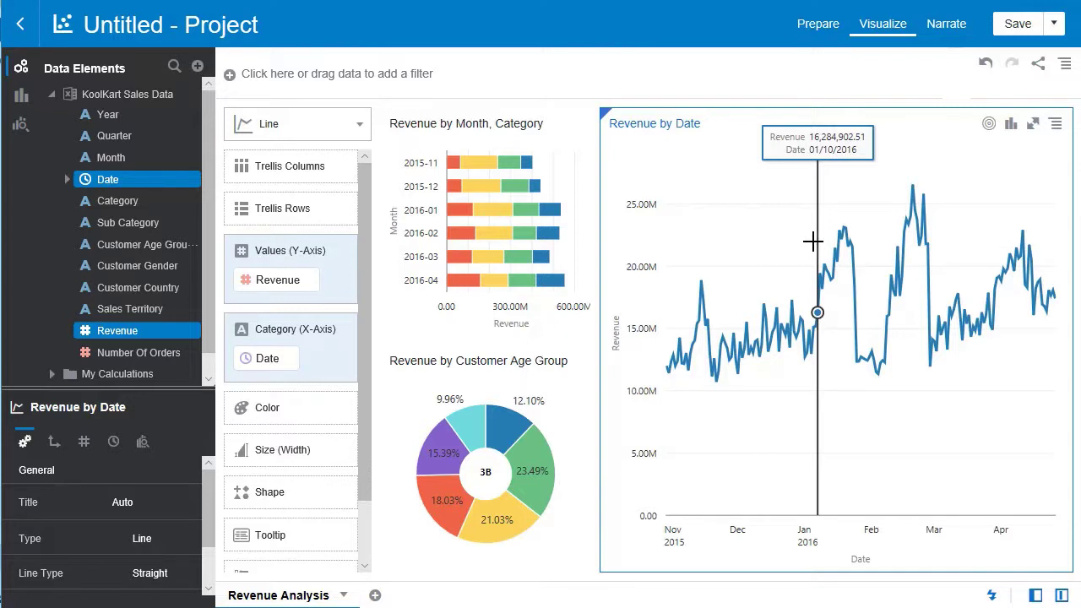
- Add a linear trend line with a 95% confidence band to the Revenue by Date chart
{"action": "right_click", "coordinate": [812, 242]}
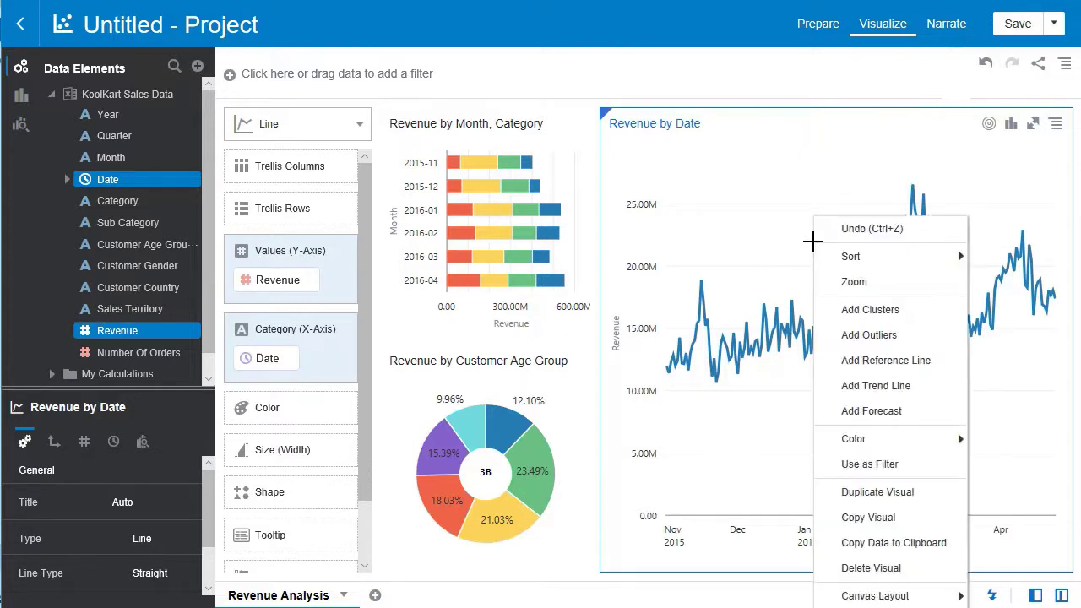
{"action": "left_click", "coordinate": [847, 387]}
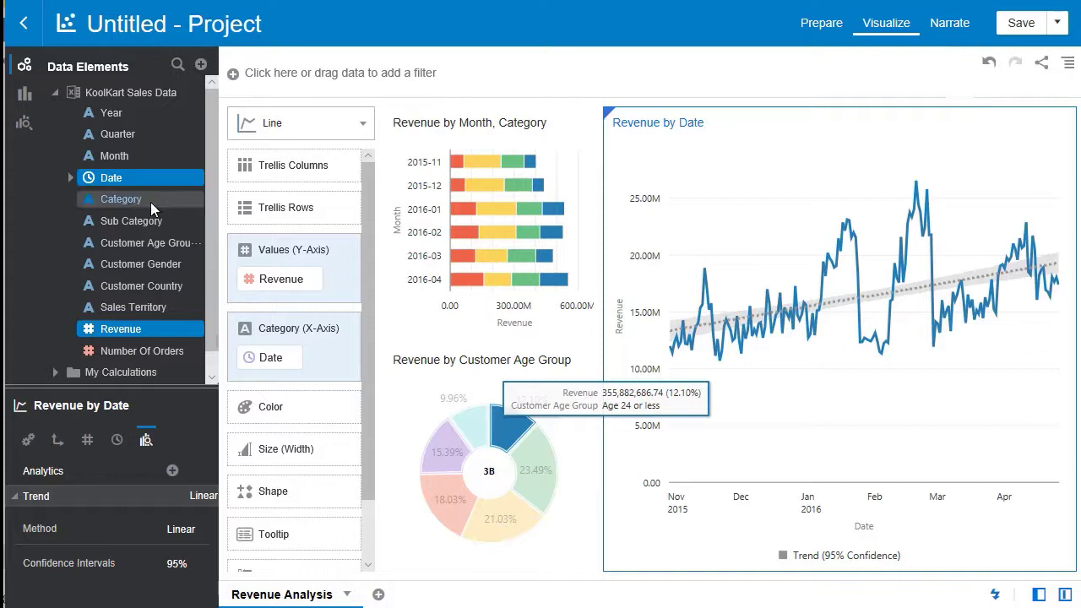
- Trellis the Revenue by Date line chart into per-Category rows and inspect the Books & Audible row
{"action": "left_click", "coordinate": [106, 202]}
{"action": "left_click_drag", "start_coordinate": [106, 207], "coordinate": [308, 216]}
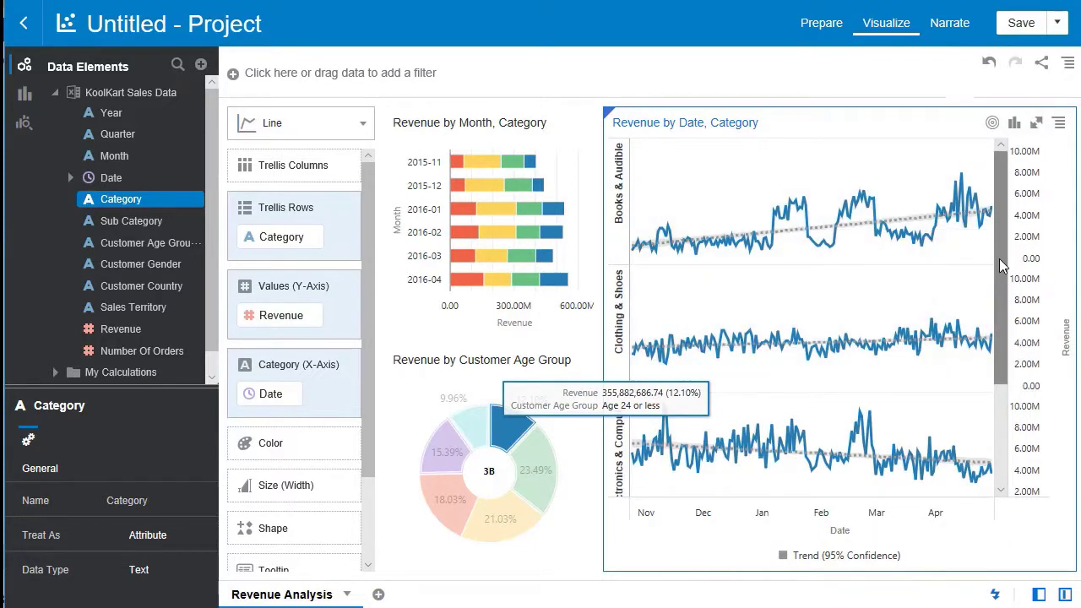
{"action": "left_click_drag", "start_coordinate": [998, 259], "coordinate": [992, 370]}
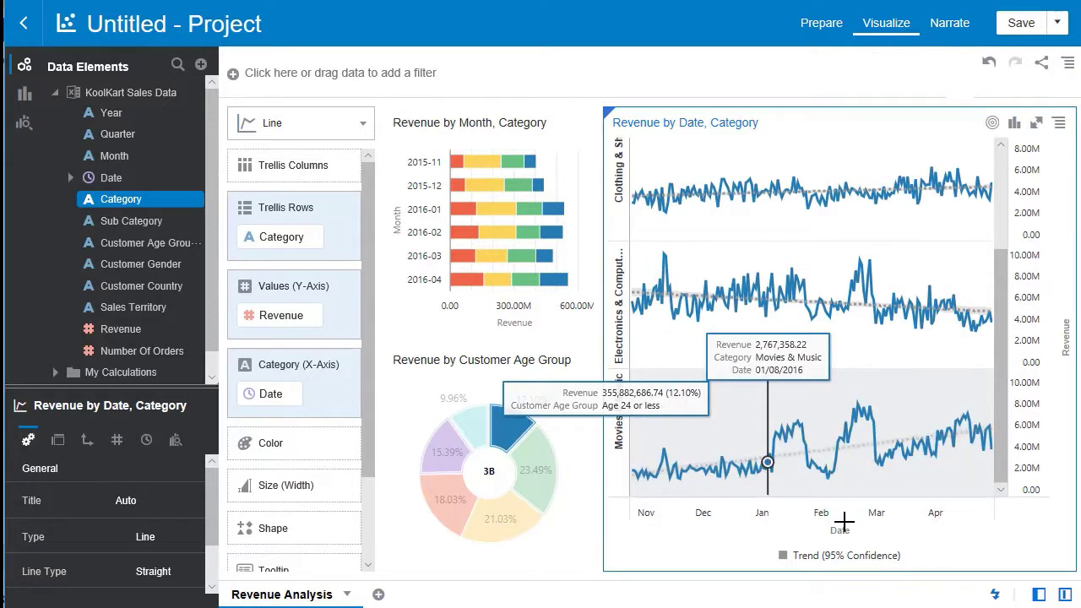
{"action": "scroll", "coordinate": [889, 270], "scroll_direction": "up", "scroll_amount": 3}
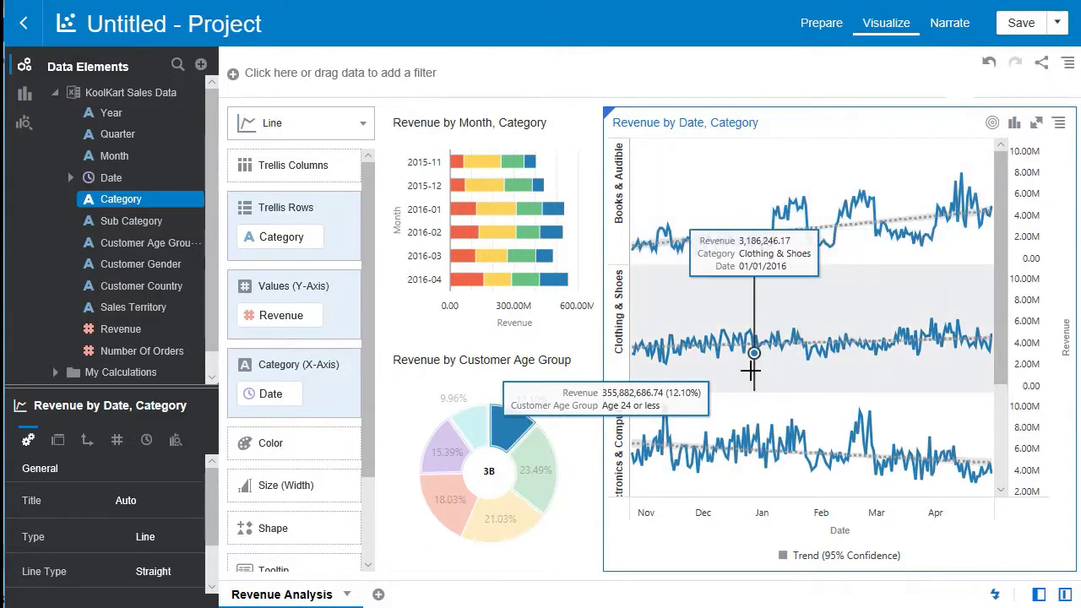
{"action": "left_click_drag", "start_coordinate": [1004, 293], "coordinate": [1000, 360]}
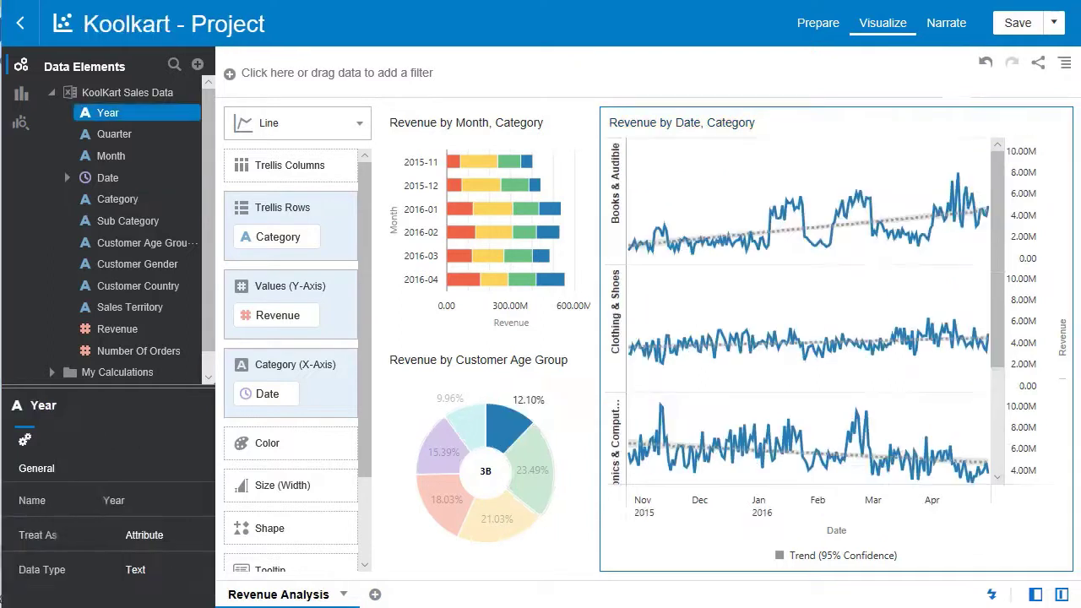
{"action": "mouse_move", "coordinate": [784, 155]}
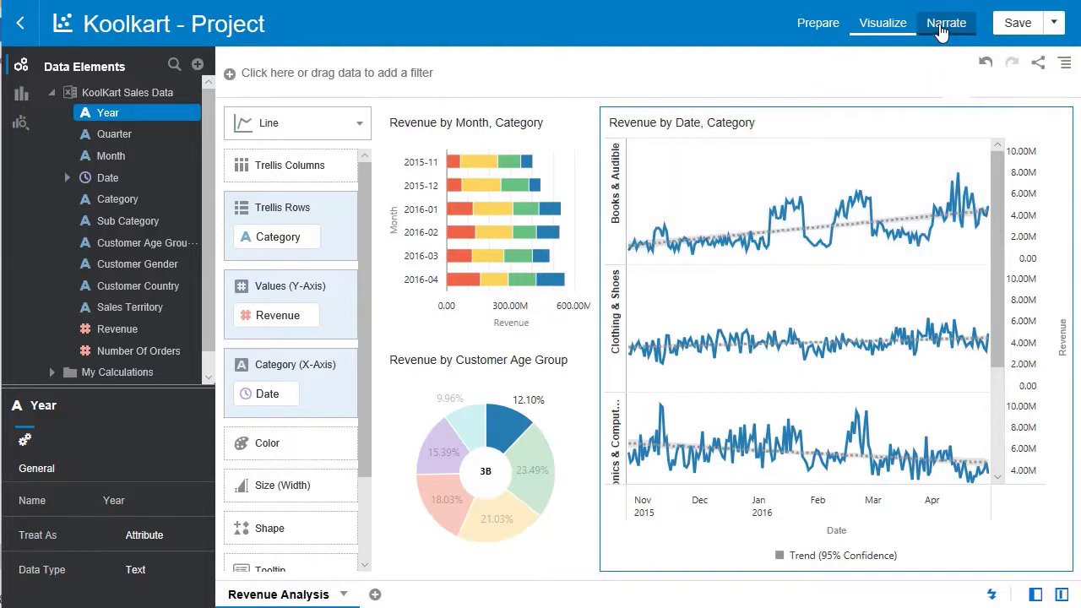
- In Narrate, add the Revenue Analysis canvas to the story as a new page
{"action": "left_click", "coordinate": [942, 26]}
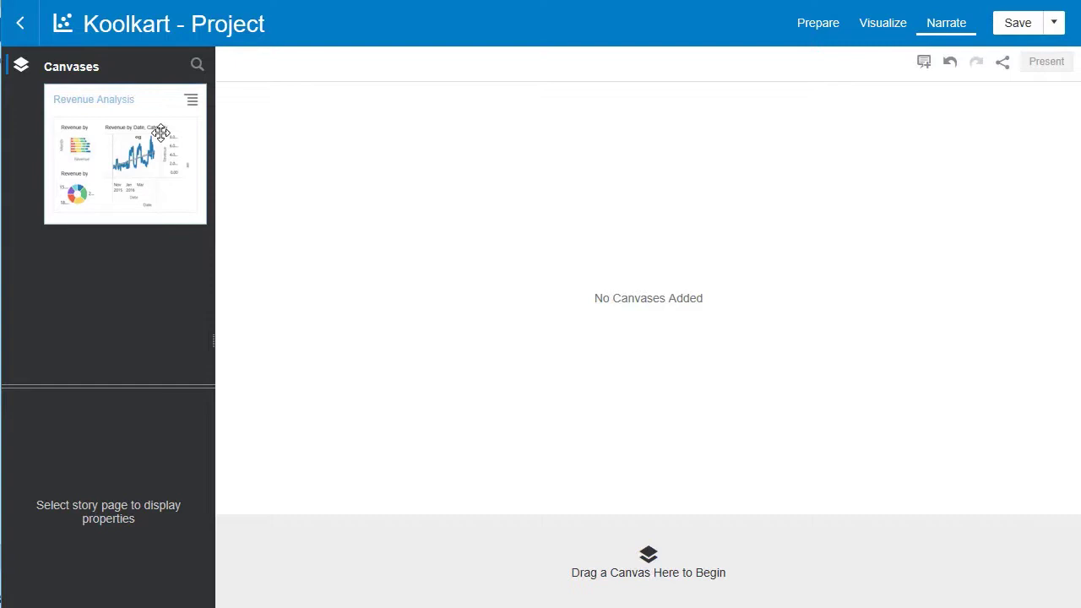
{"action": "left_click", "coordinate": [194, 101]}
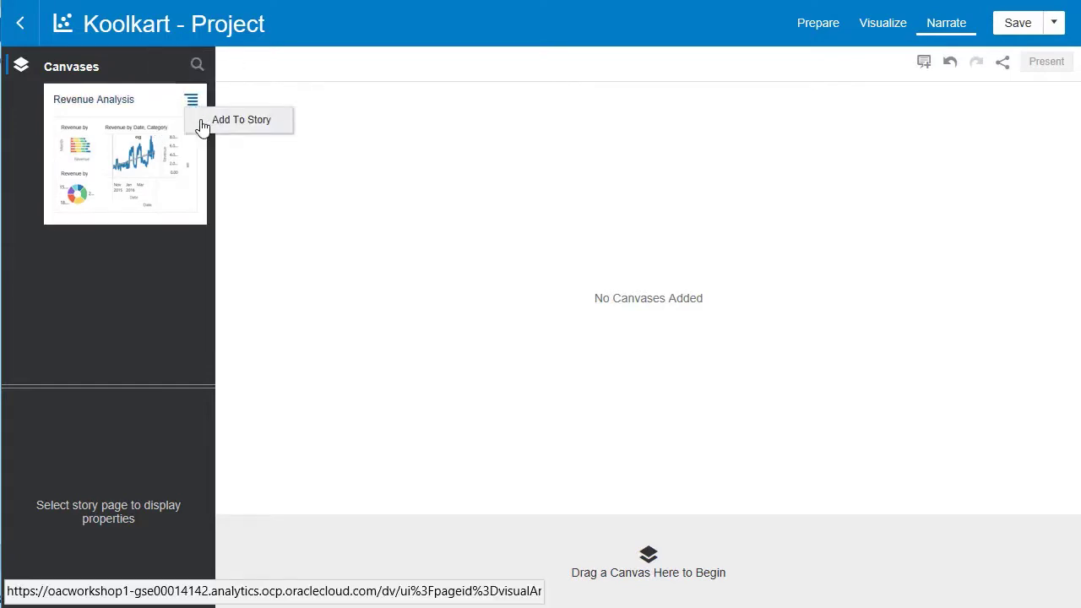
{"action": "left_click", "coordinate": [203, 125]}
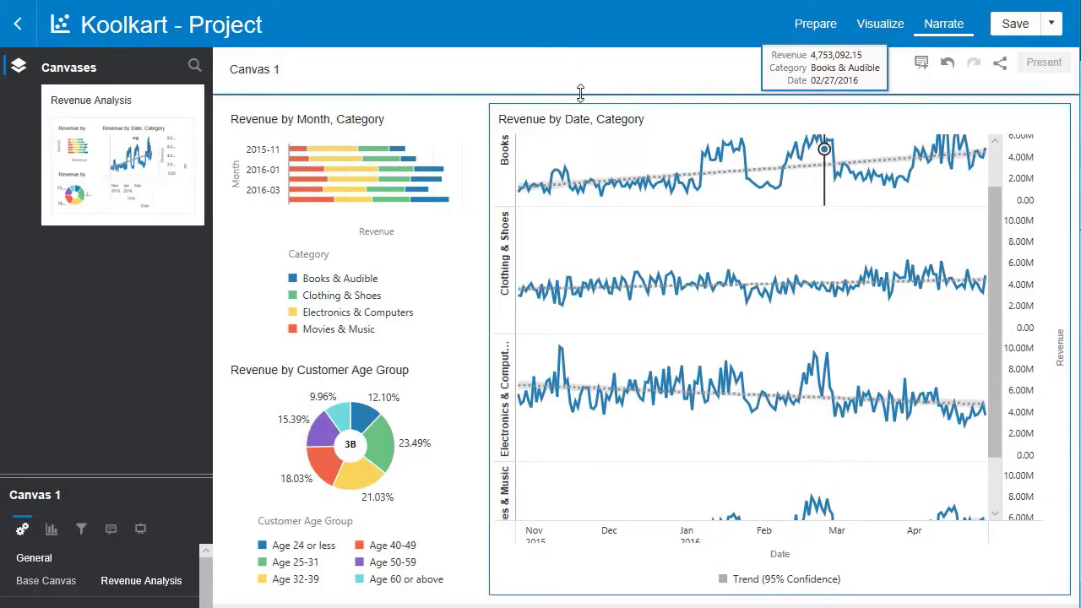
- Add a note 'Clothing & Electronics are not following the overall sales trend' to the chart's right
{"action": "left_click", "coordinate": [922, 66]}
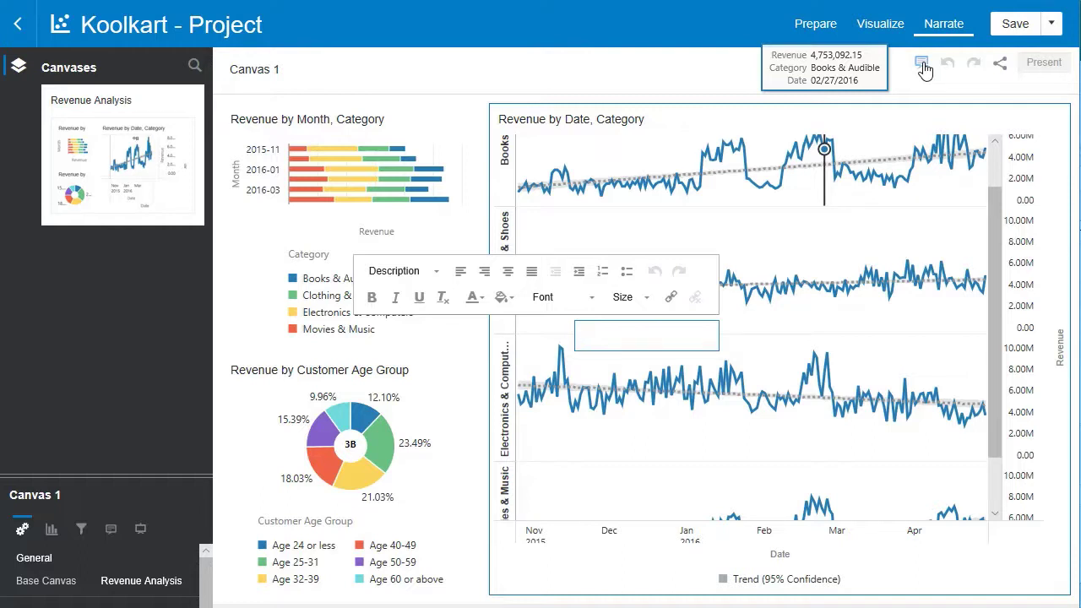
{"action": "type", "text": "Clothing & E"}
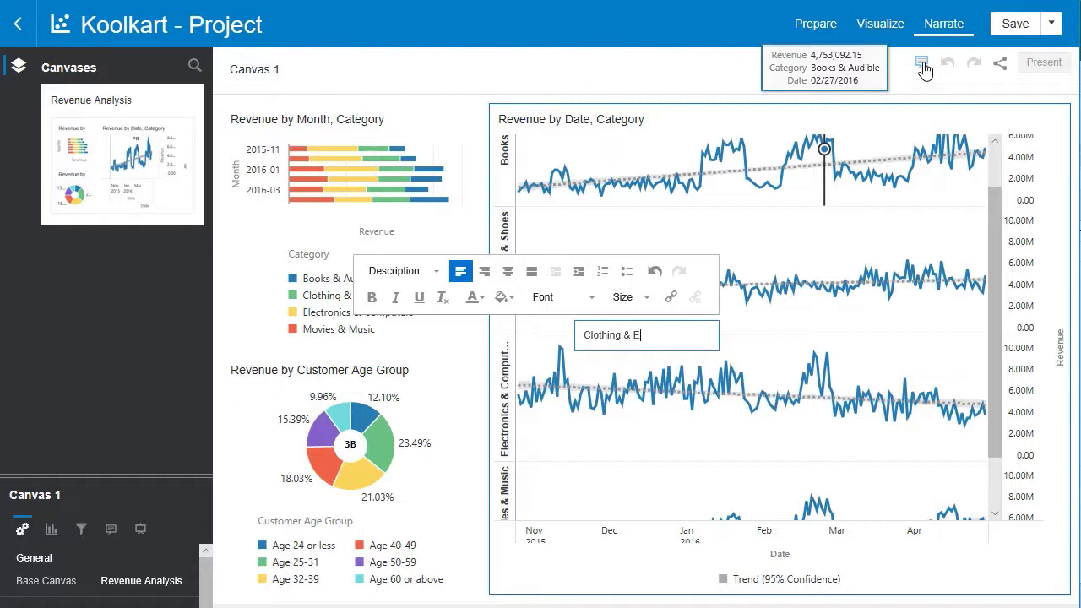
{"action": "type", "text": "lectronics are not foll"}
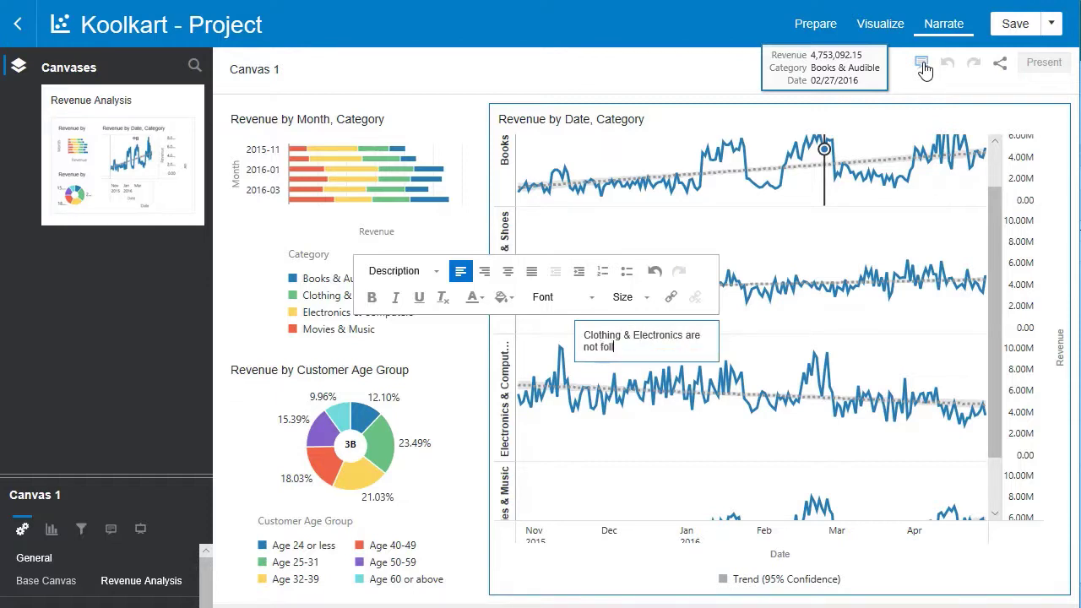
{"action": "type", "text": "owing the overall sales tre"}
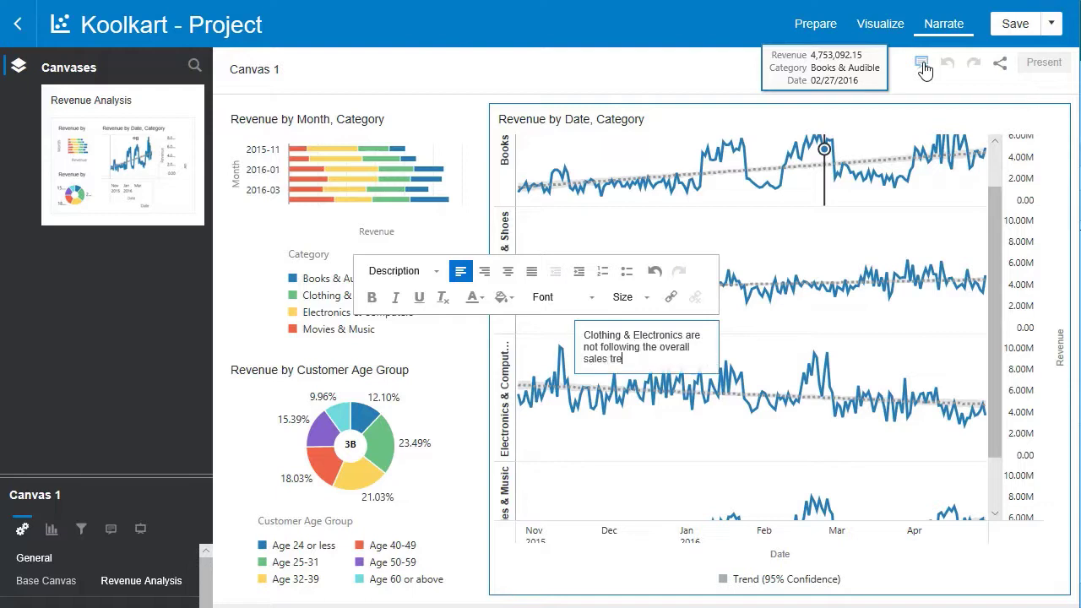
{"action": "type", "text": "nd"}
{"action": "left_click", "coordinate": [768, 348]}
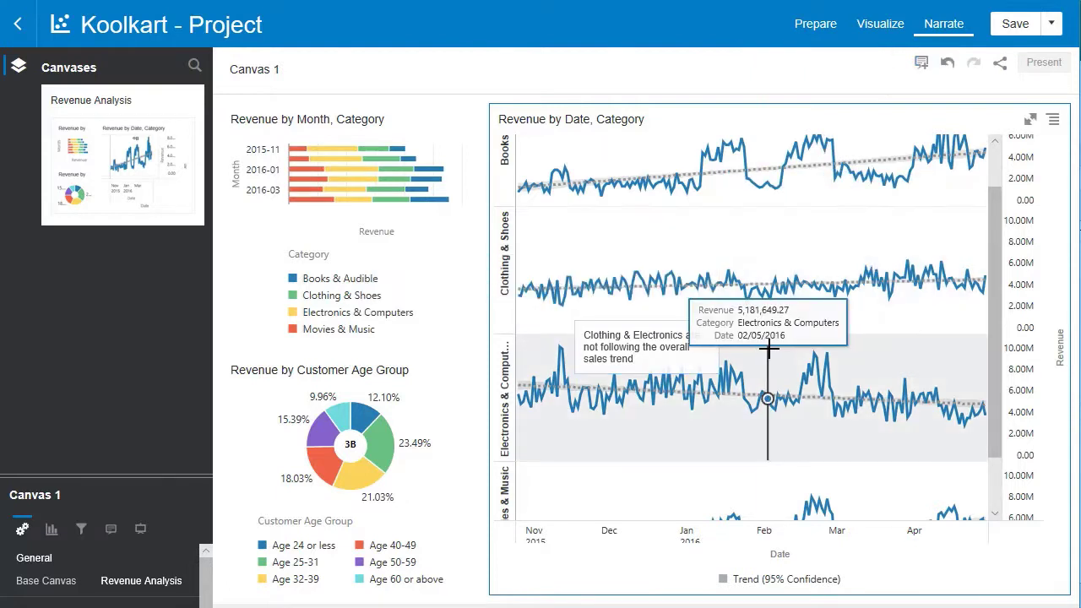
{"action": "left_click_drag", "start_coordinate": [682, 348], "coordinate": [932, 344]}
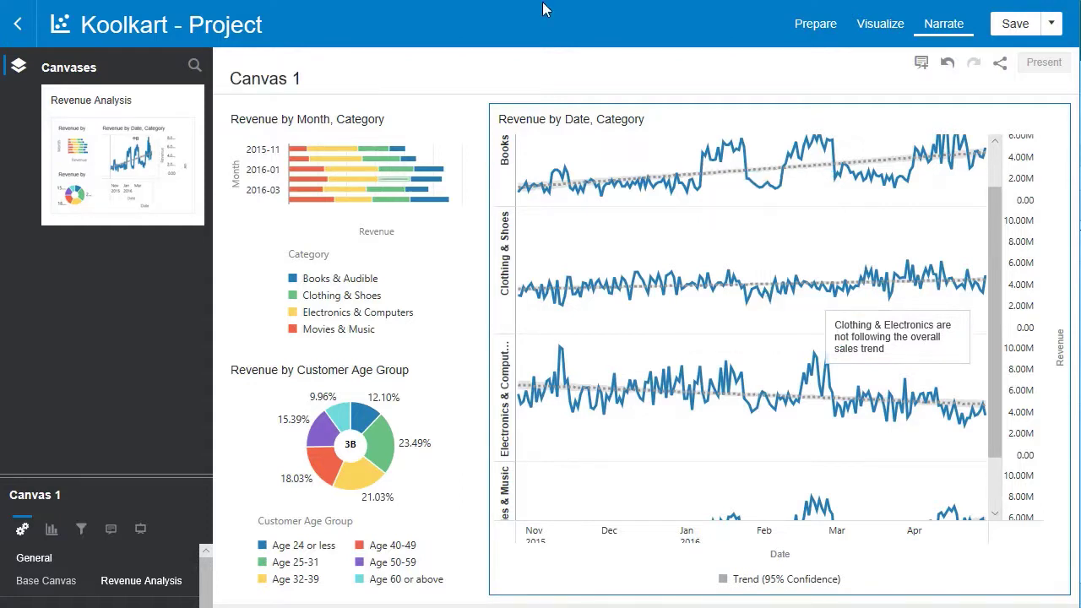
- Retitle the story page from Canvas 1 to 'Clothing and Electronics'
{"action": "left_click", "coordinate": [283, 76]}
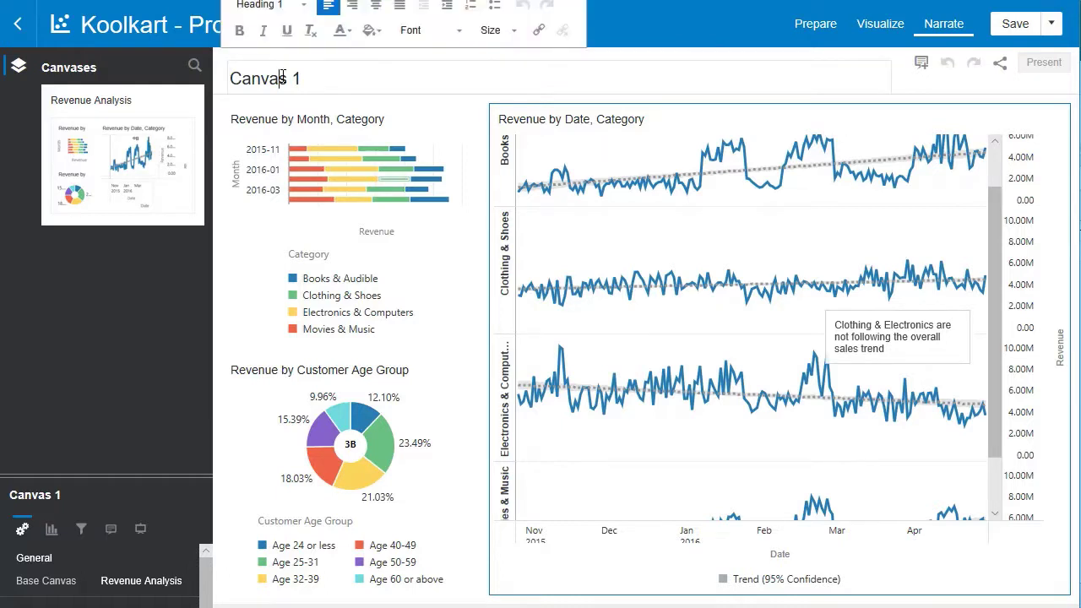
{"action": "triple_click", "coordinate": [283, 77]}
{"action": "type", "text": "Clothing and E"}
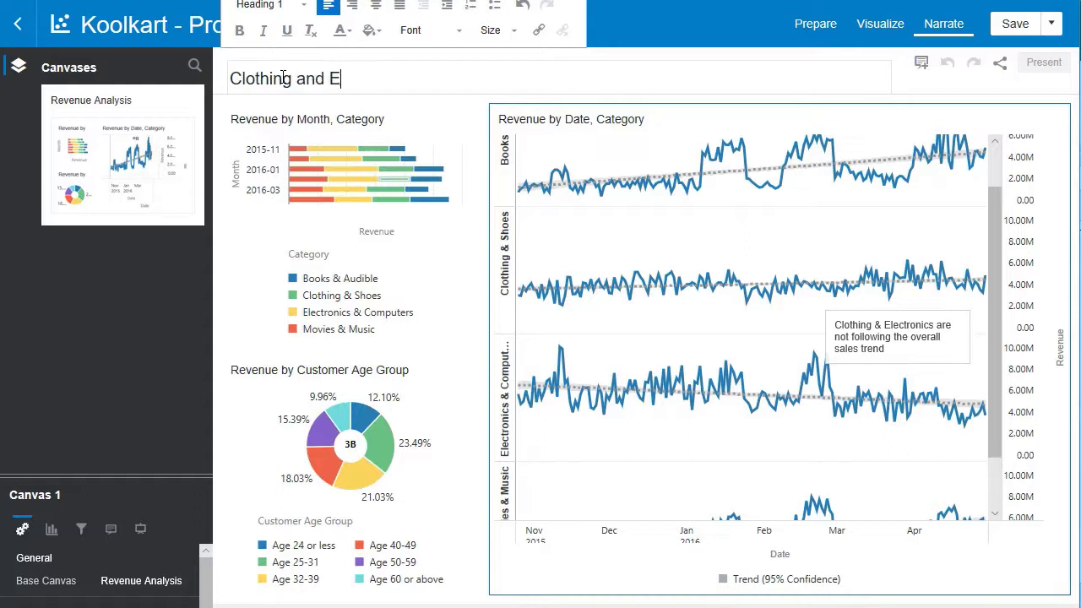
{"action": "type", "text": "lectronics"}
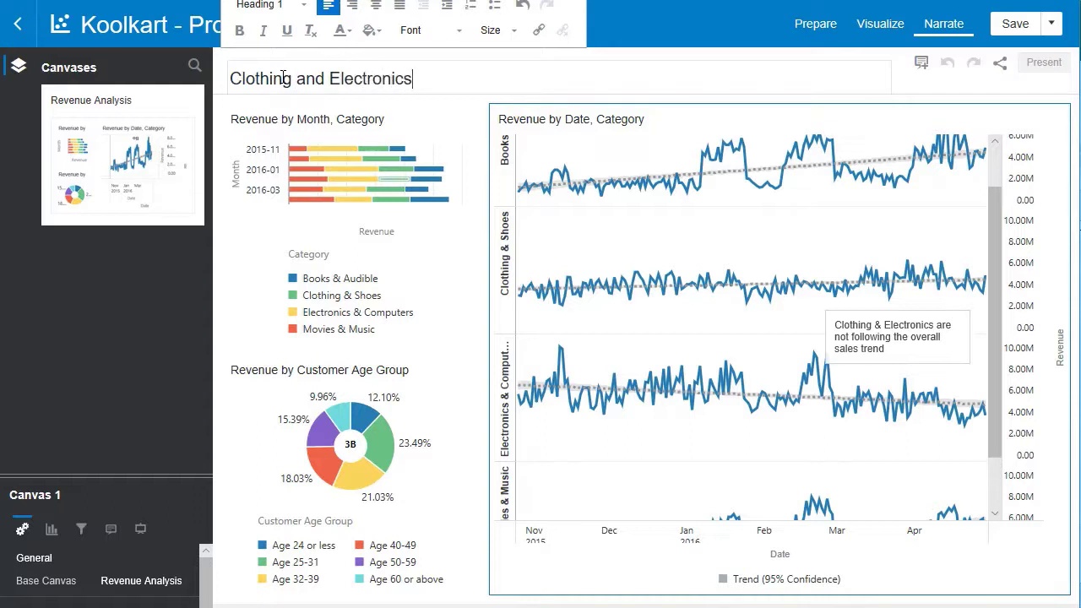
{"action": "left_click", "coordinate": [654, 43]}
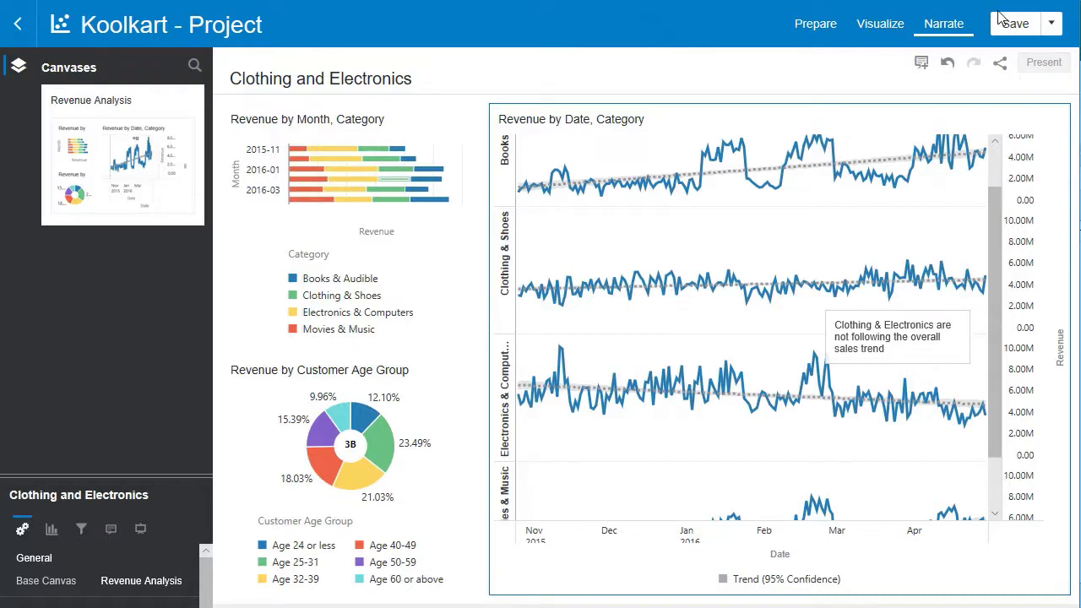
- Save the project again with Save As under the name Koolkart
{"action": "left_click", "coordinate": [1052, 26]}
{"action": "left_click", "coordinate": [977, 85]}
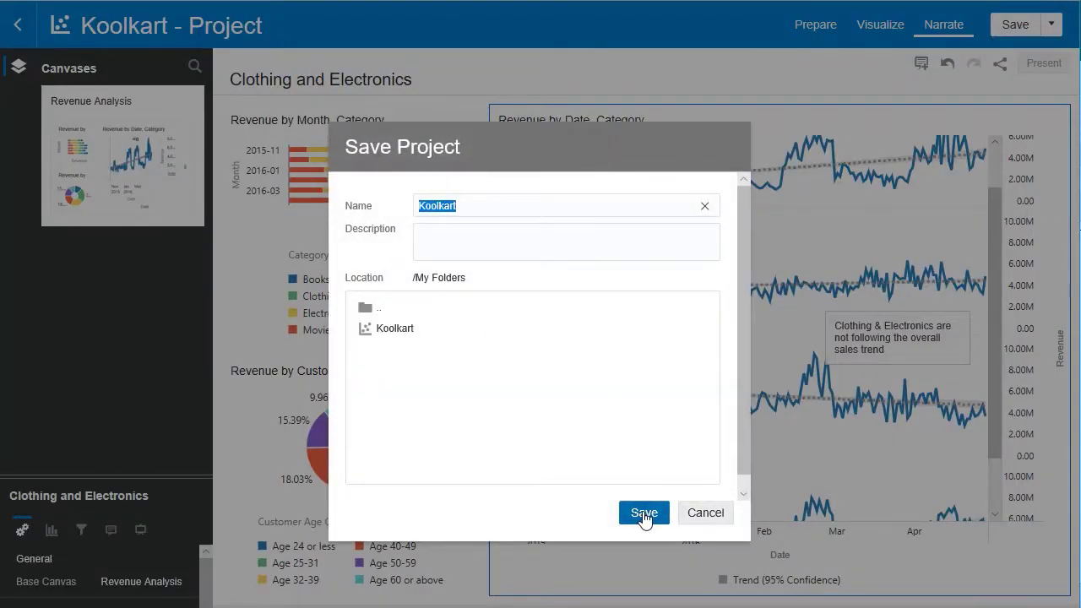
{"action": "left_click", "coordinate": [643, 514]}
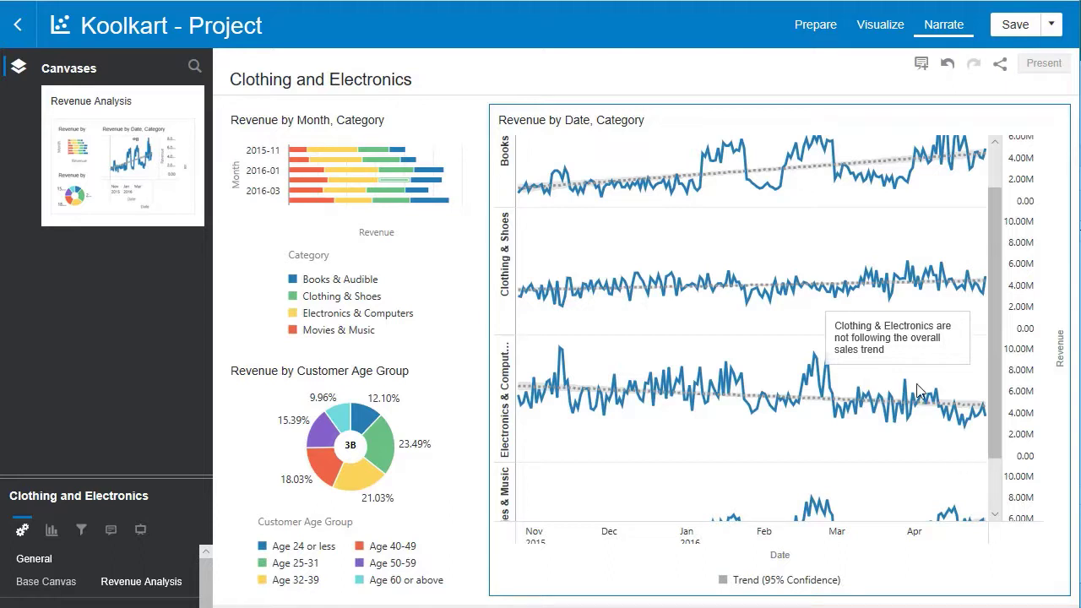
{"action": "mouse_move", "coordinate": [910, 377]}
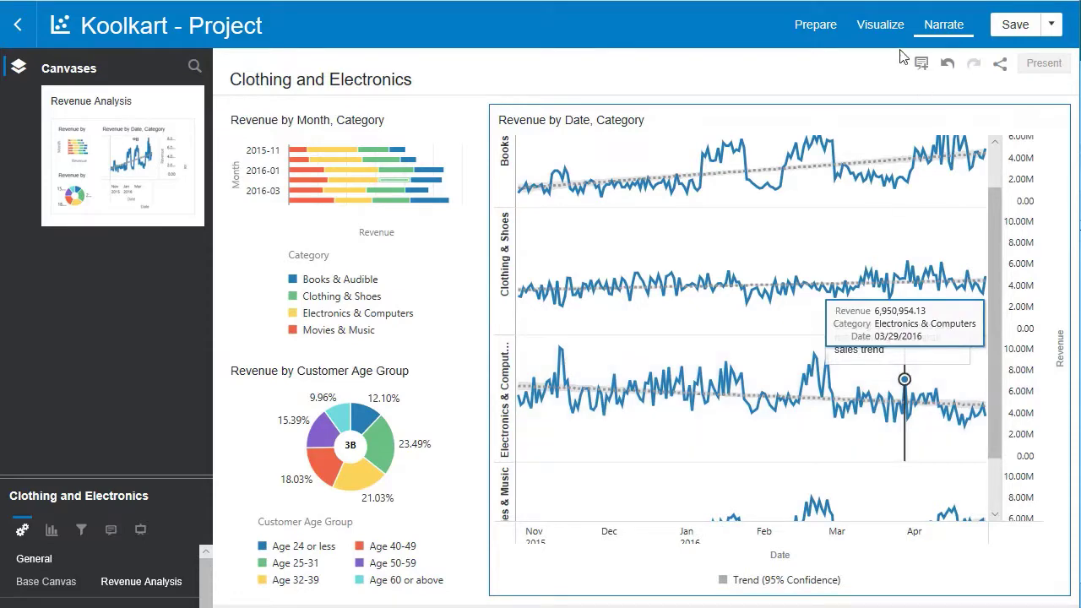
- Back in Visualize, review the line chart's property tabs, ending at Analytics: Linear trend, 95% confidence
{"action": "left_click", "coordinate": [884, 29]}
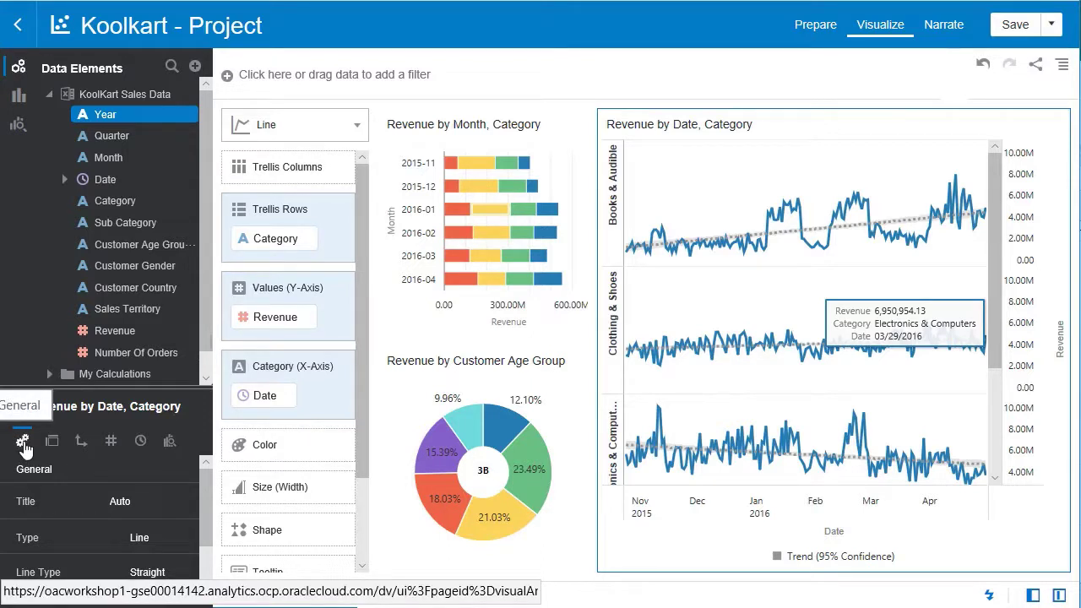
{"action": "left_click", "coordinate": [51, 448]}
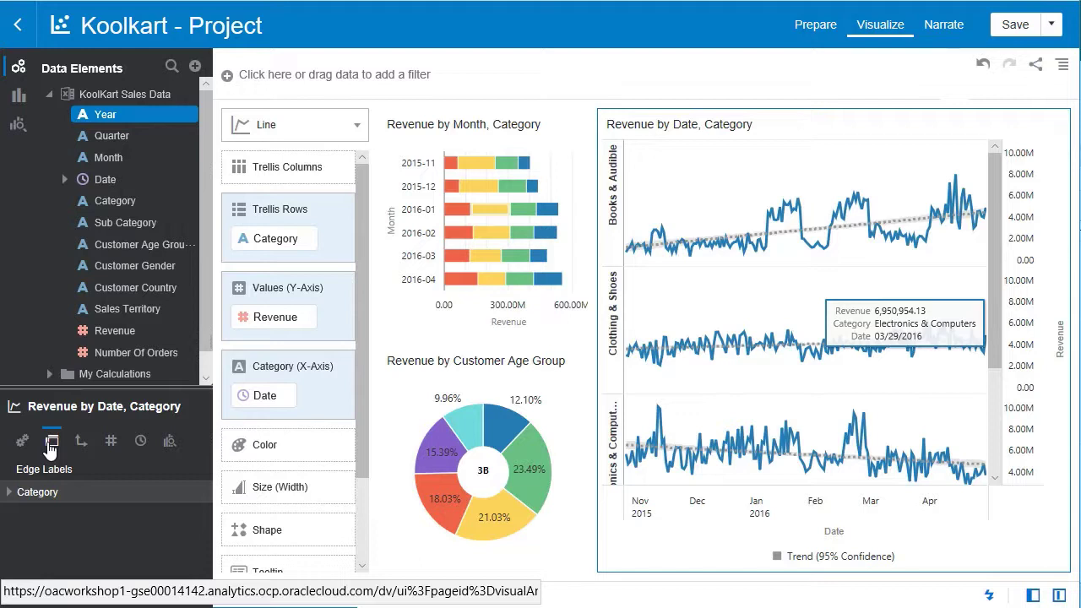
{"action": "left_click", "coordinate": [81, 442]}
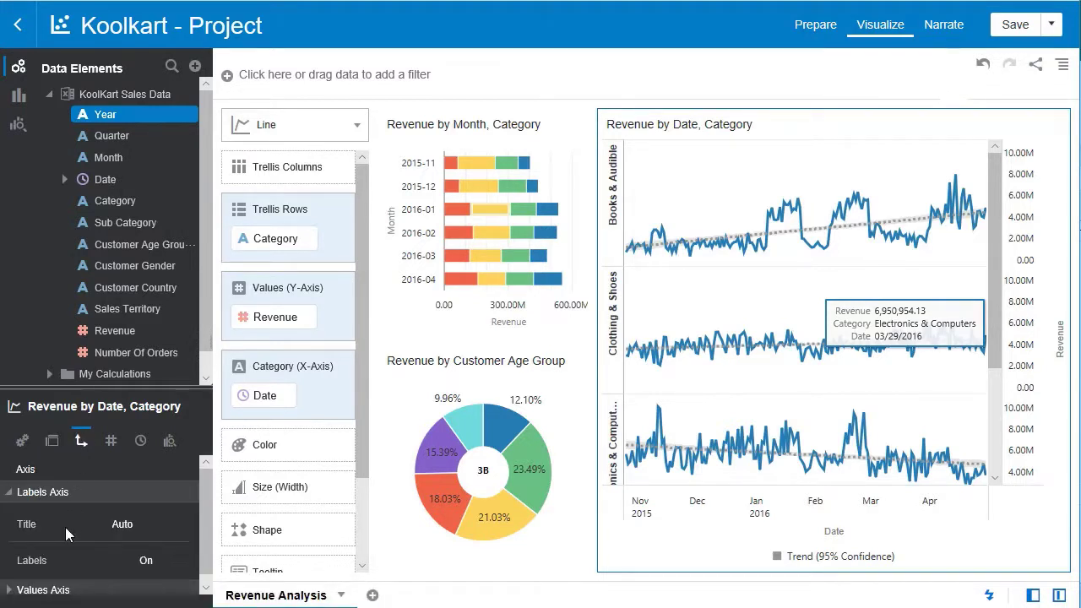
{"action": "left_click", "coordinate": [110, 440]}
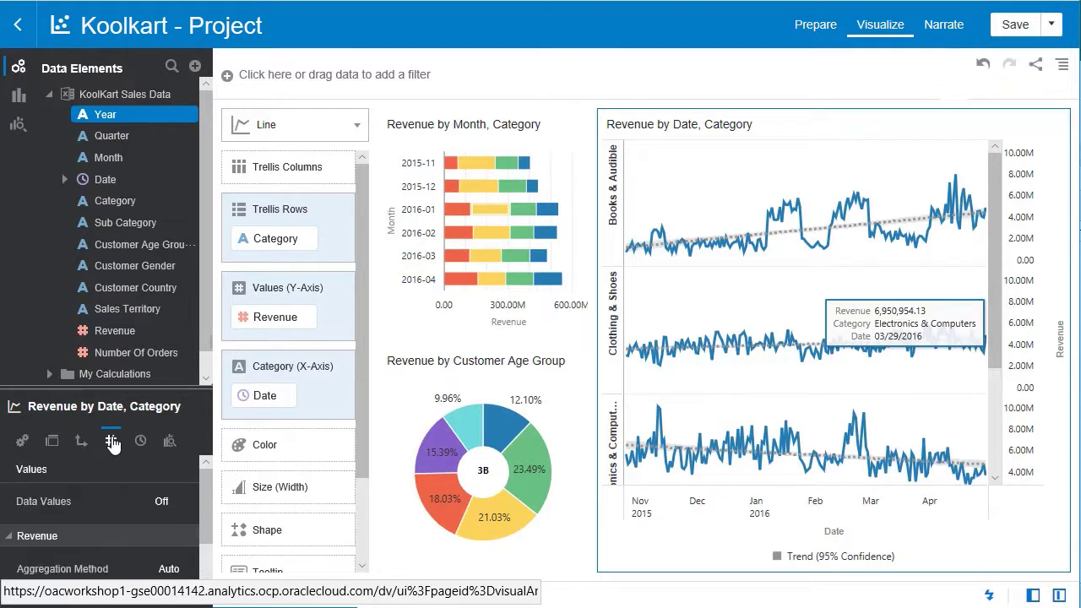
{"action": "scroll", "coordinate": [109, 545], "scroll_direction": "down", "scroll_amount": 1}
{"action": "scroll", "coordinate": [113, 545], "scroll_direction": "up", "scroll_amount": 1}
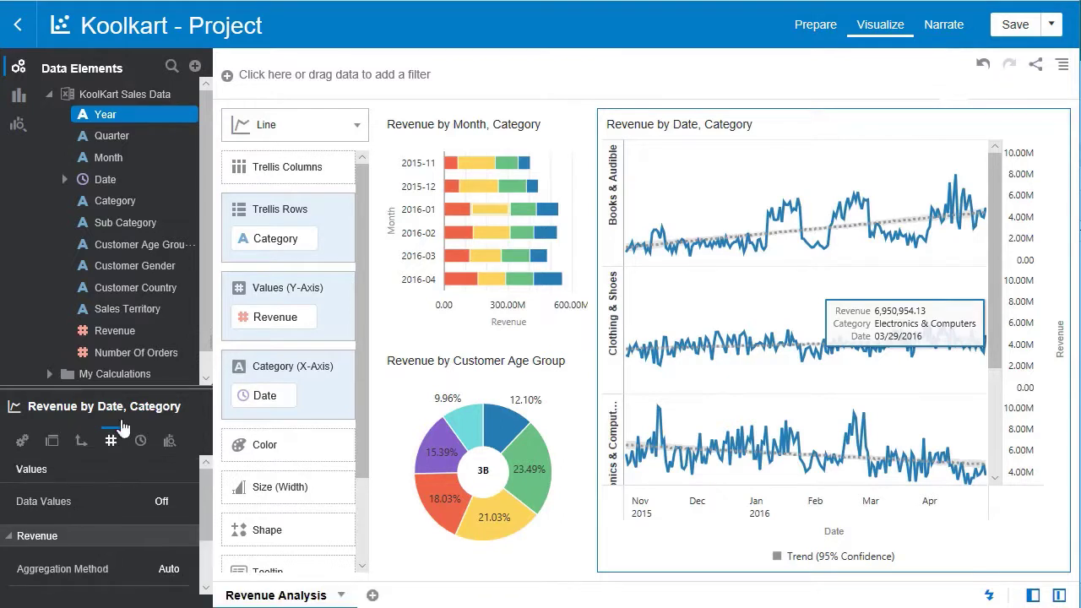
{"action": "left_click", "coordinate": [142, 441]}
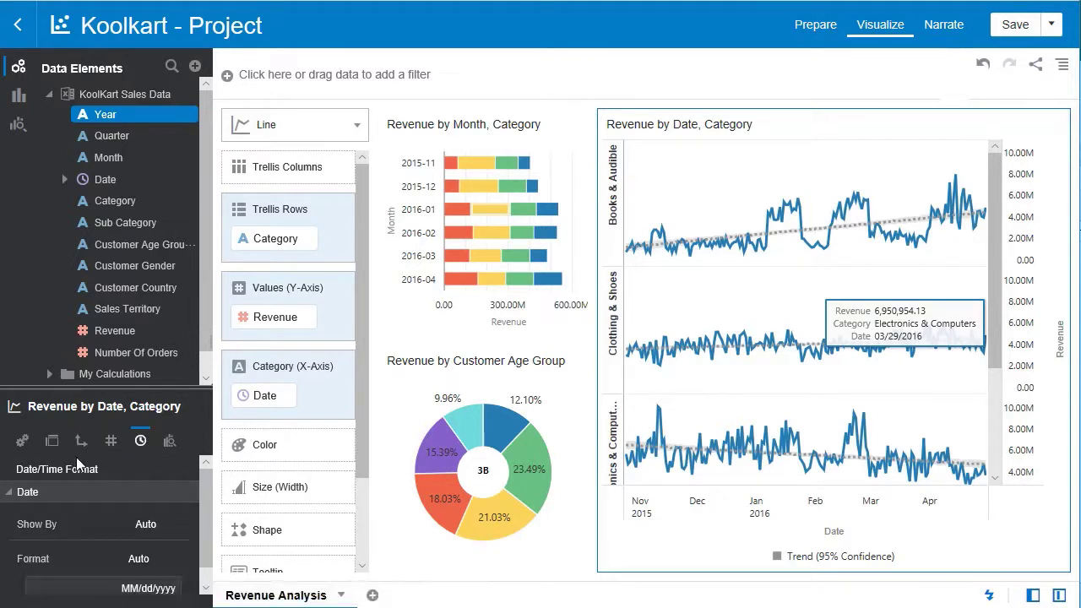
{"action": "left_click", "coordinate": [168, 443]}
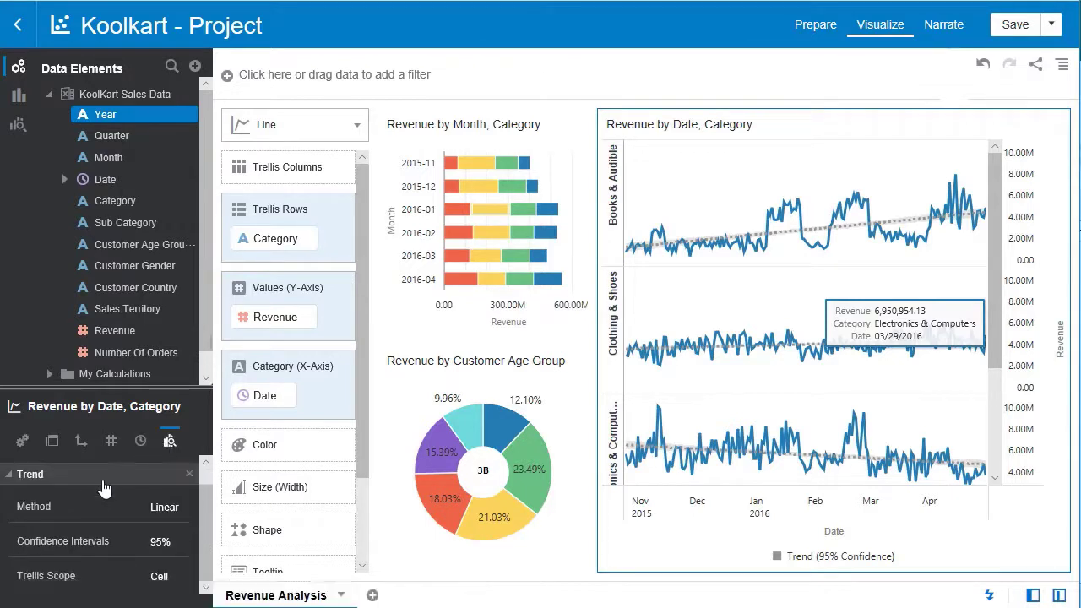